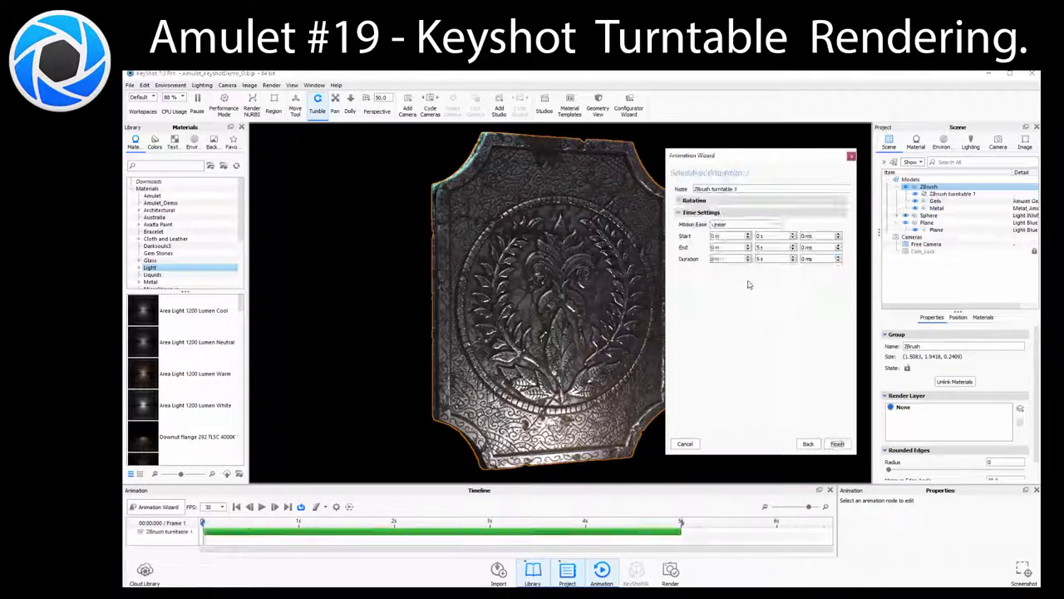
- Show the empty Animation timeline below the amulet render, at frame 1 and 30 FPS
{"action": "left_click", "coordinate": [839, 445]}
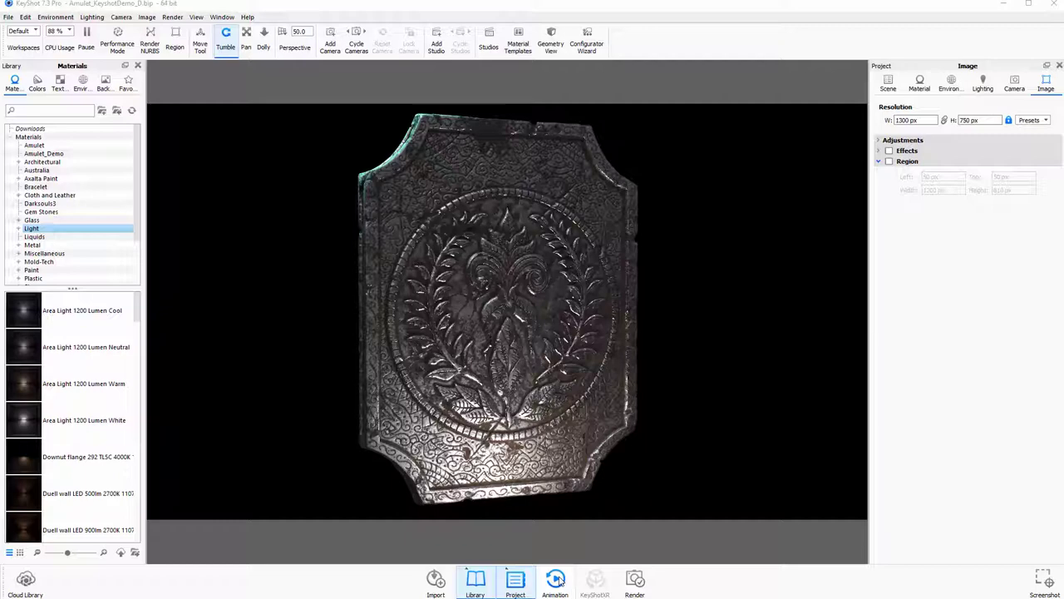
{"action": "left_click", "coordinate": [556, 580]}
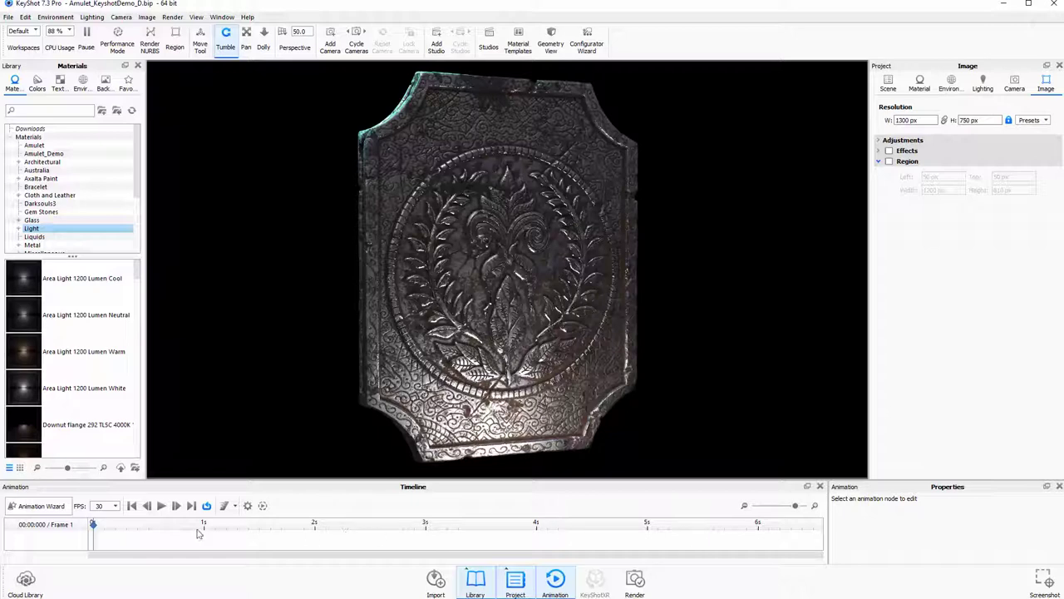
- Launch the Animation Wizard clear of the model and compare the Turntable and Camera Orbit types
{"action": "left_click", "coordinate": [42, 505]}
{"action": "left_click_drag", "start_coordinate": [653, 121], "coordinate": [779, 105]}
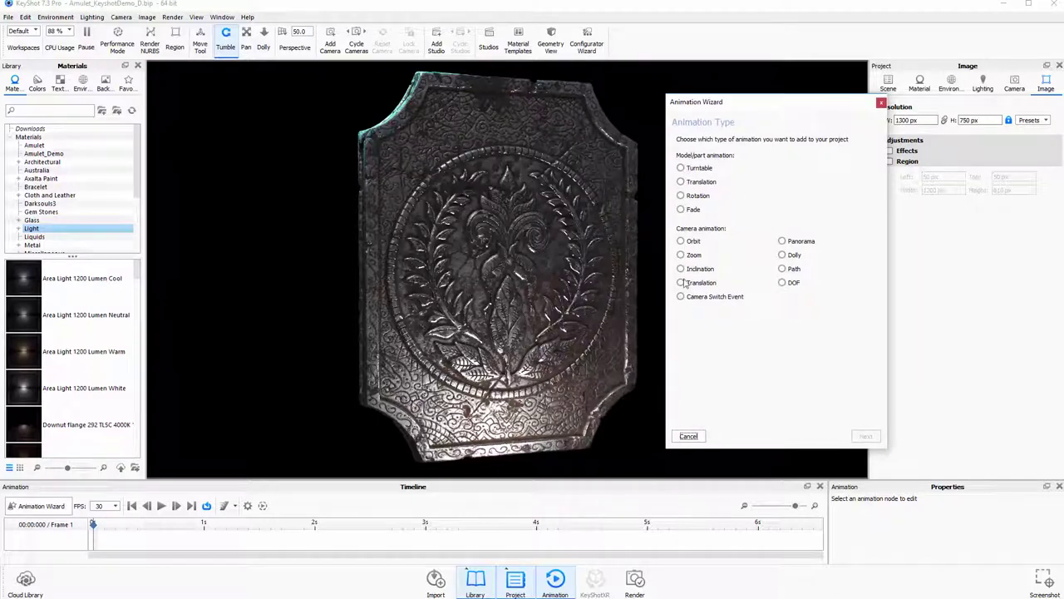
{"action": "left_click", "coordinate": [682, 169]}
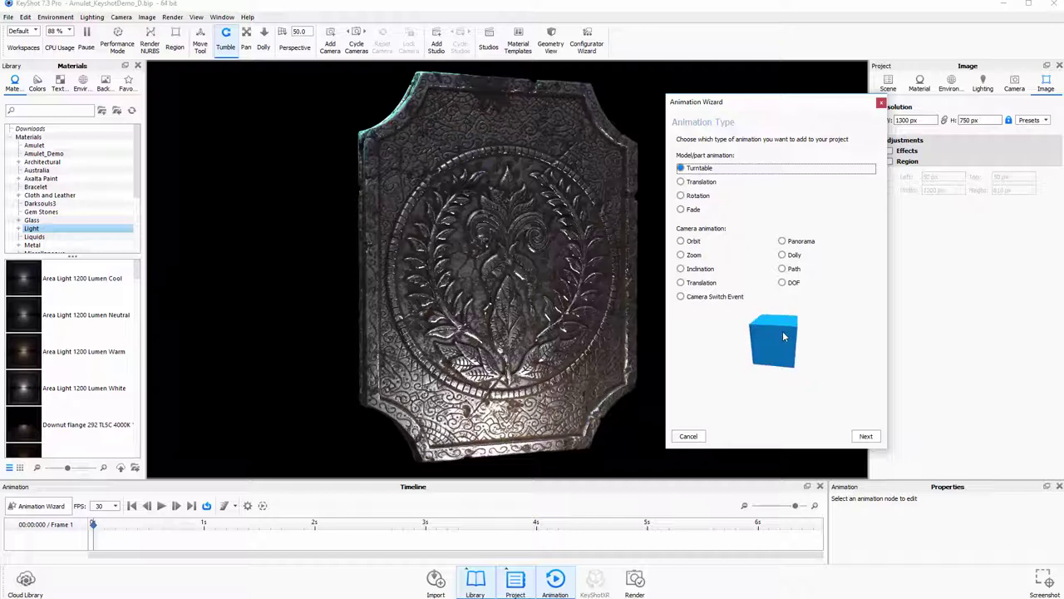
{"action": "left_click", "coordinate": [681, 241]}
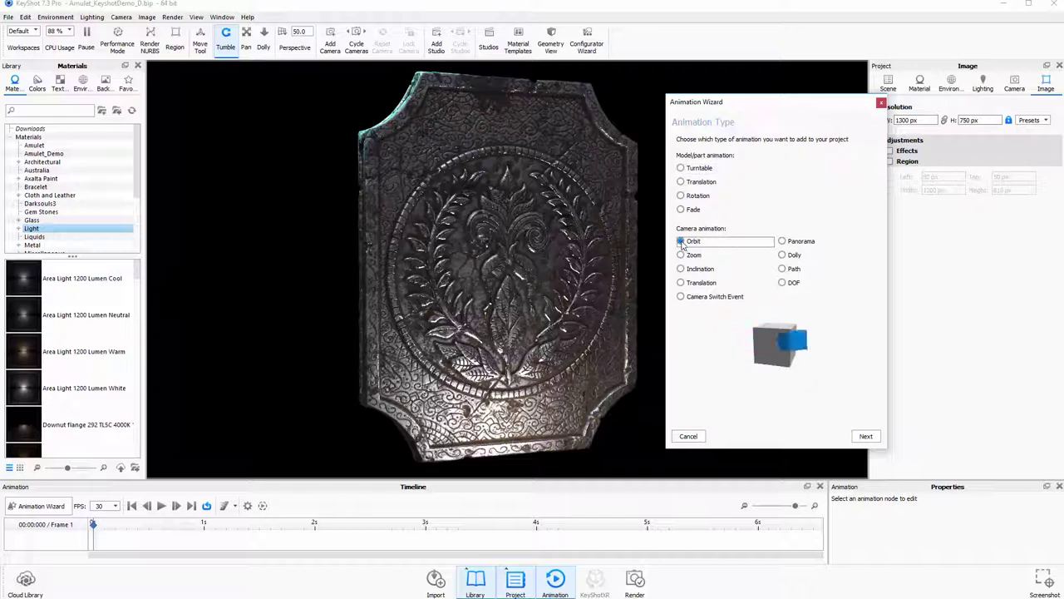
{"action": "left_click", "coordinate": [680, 168]}
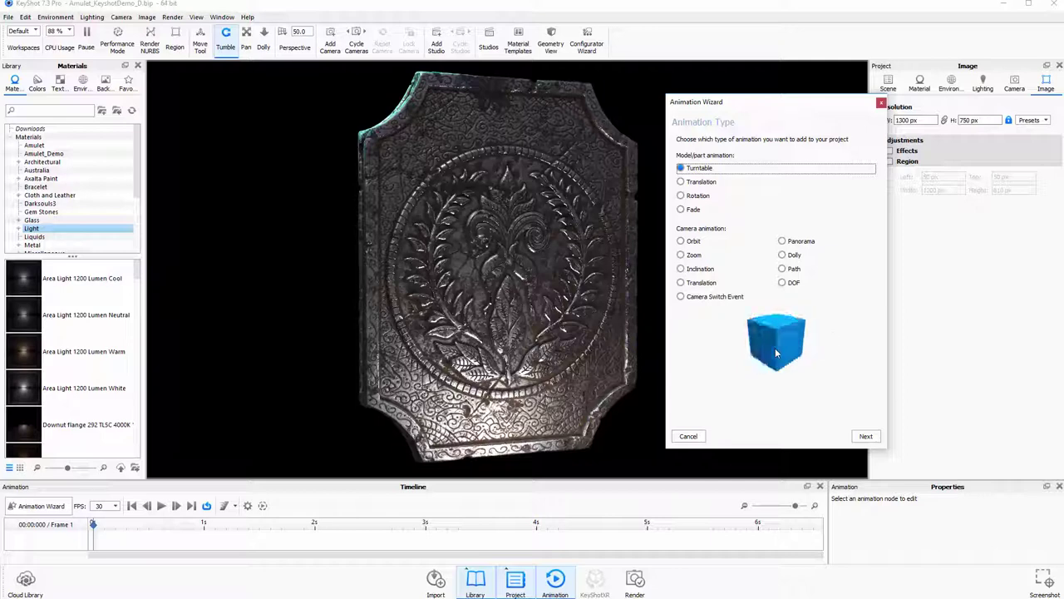
- Preview the Camera Orbit, Zoom and Inclination types, then settle on Turntable and continue
{"action": "left_click", "coordinate": [682, 241]}
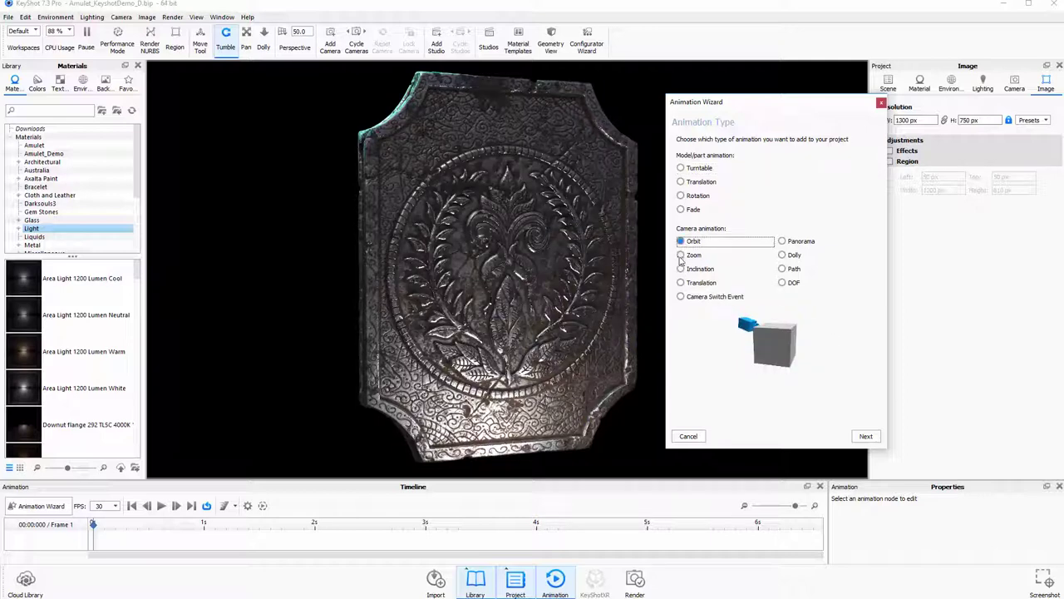
{"action": "left_click", "coordinate": [681, 255]}
{"action": "left_click", "coordinate": [682, 269]}
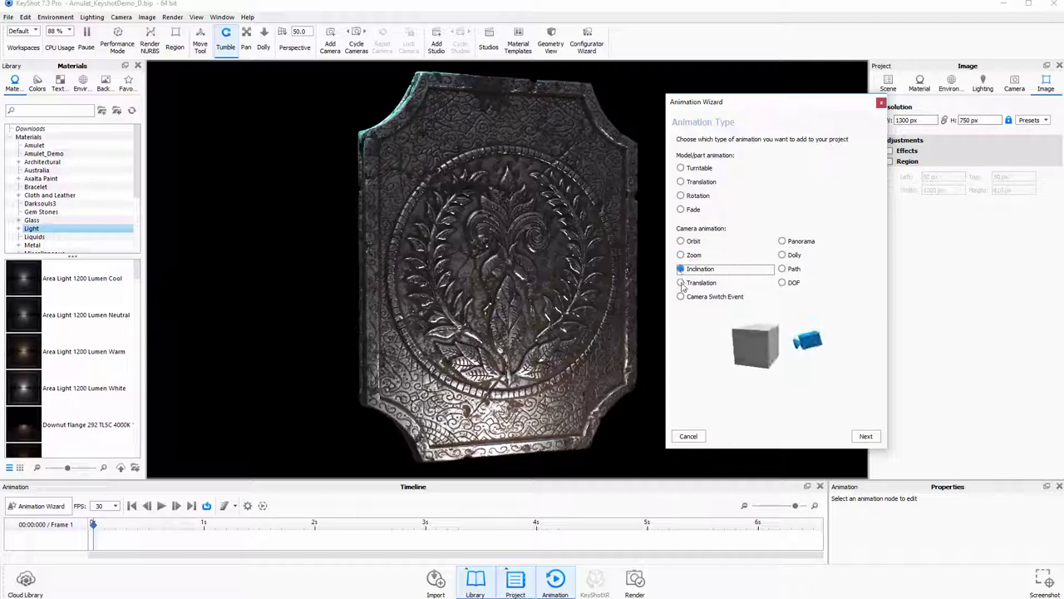
{"action": "left_click", "coordinate": [682, 241]}
{"action": "left_click", "coordinate": [681, 168]}
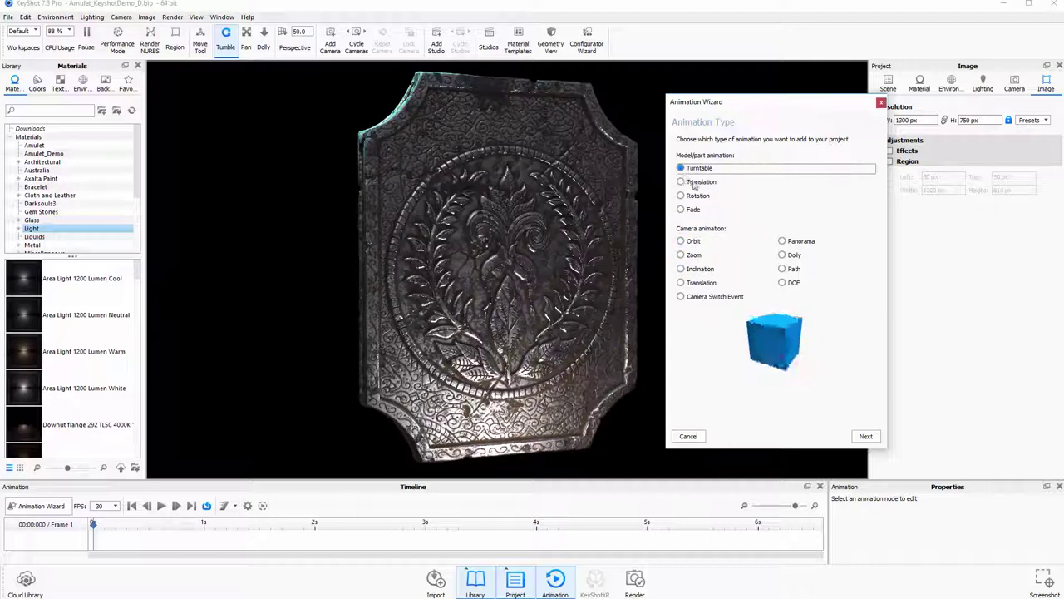
{"action": "left_click", "coordinate": [865, 436]}
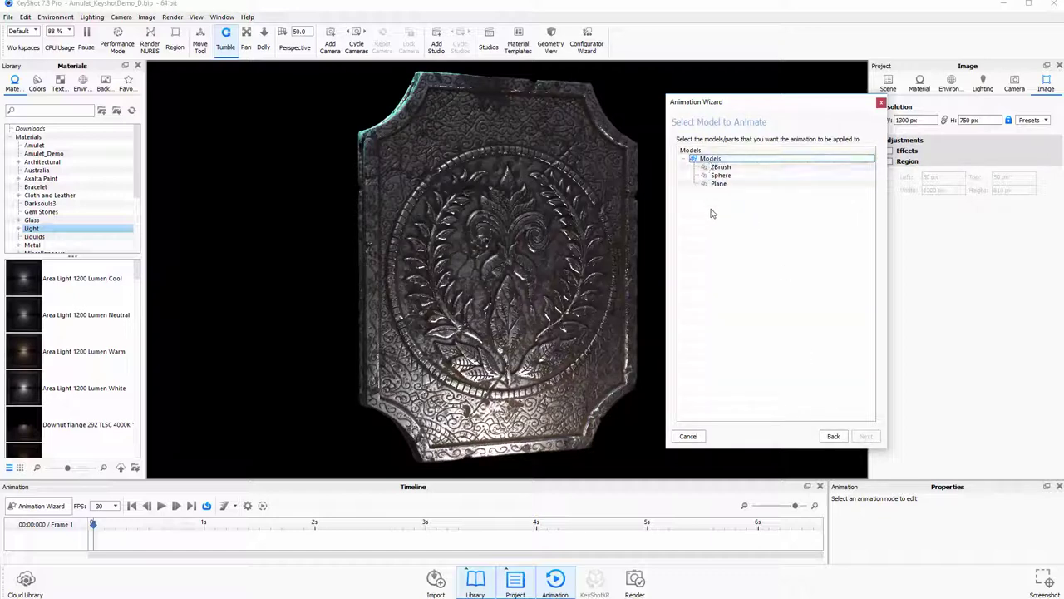
- Pick the ZBrush model, check its Gem and Metal parts in the Scene tree, and continue
{"action": "left_click", "coordinate": [720, 168]}
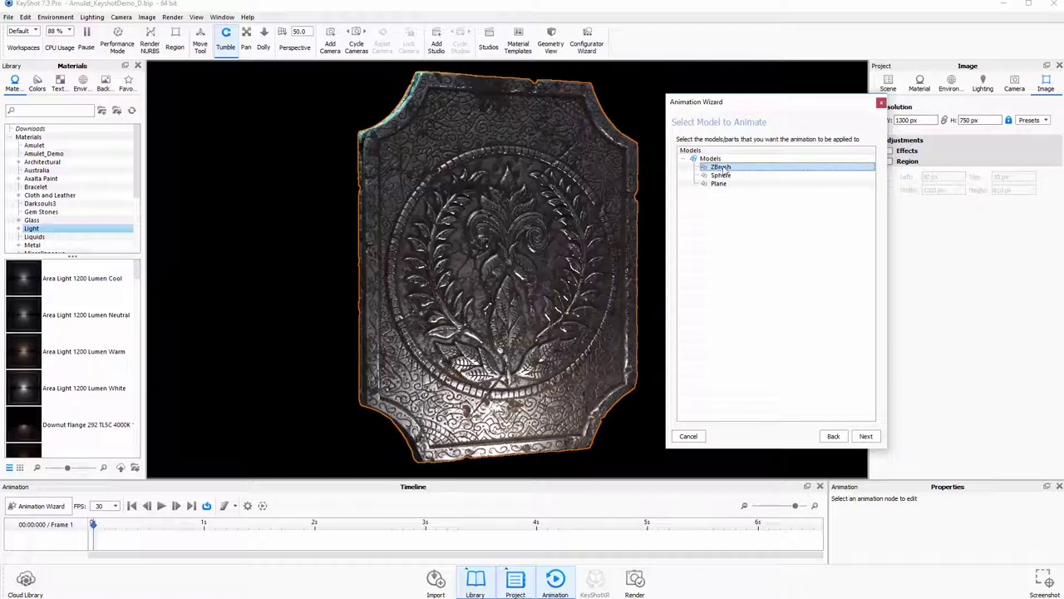
{"action": "left_click_drag", "start_coordinate": [814, 107], "coordinate": [778, 103]}
{"action": "left_click", "coordinate": [889, 87]}
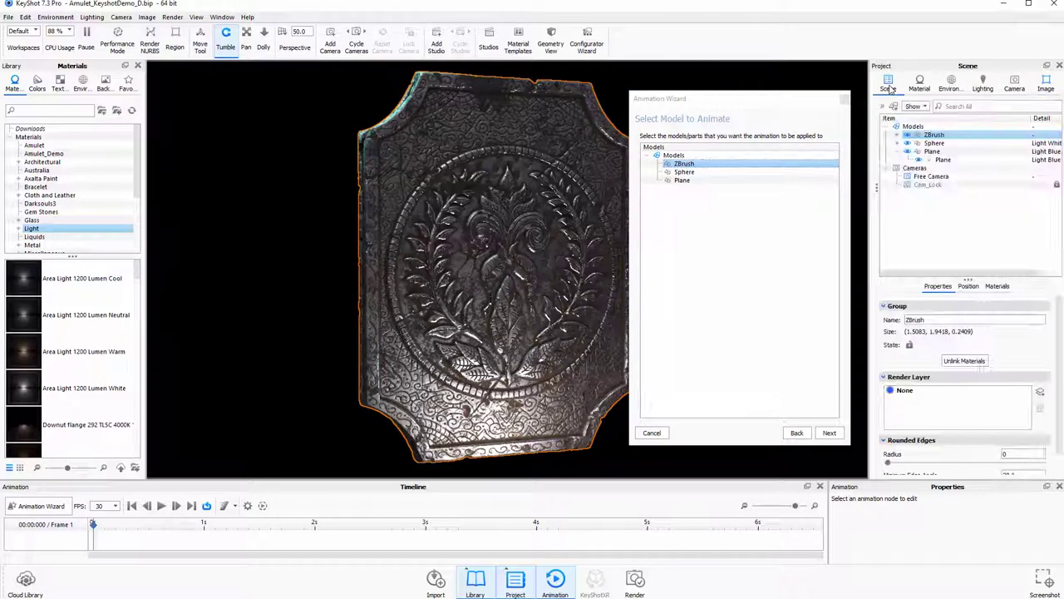
{"action": "left_click", "coordinate": [897, 135]}
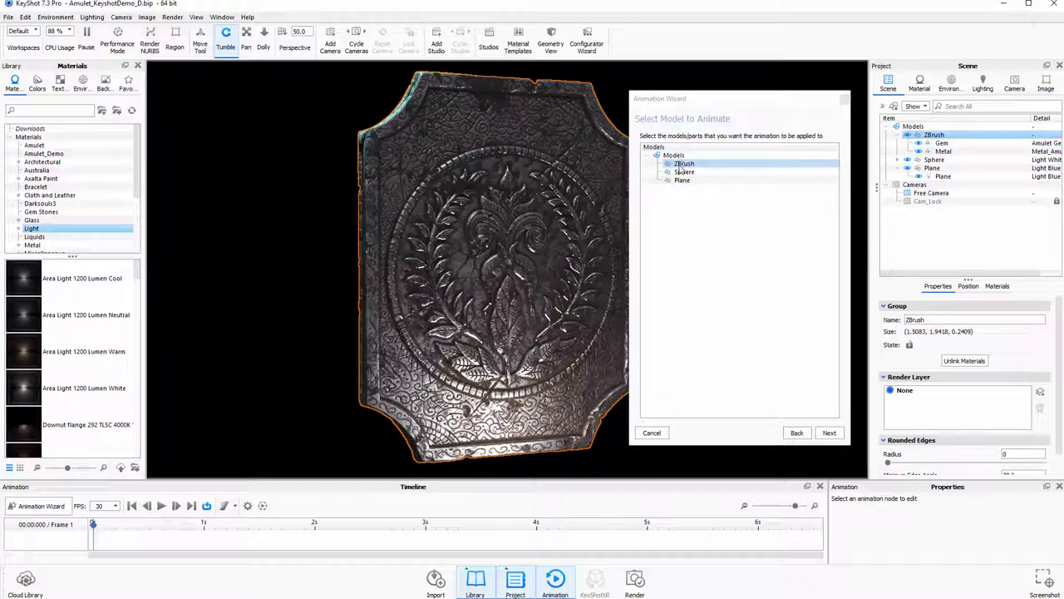
{"action": "left_click", "coordinate": [828, 432]}
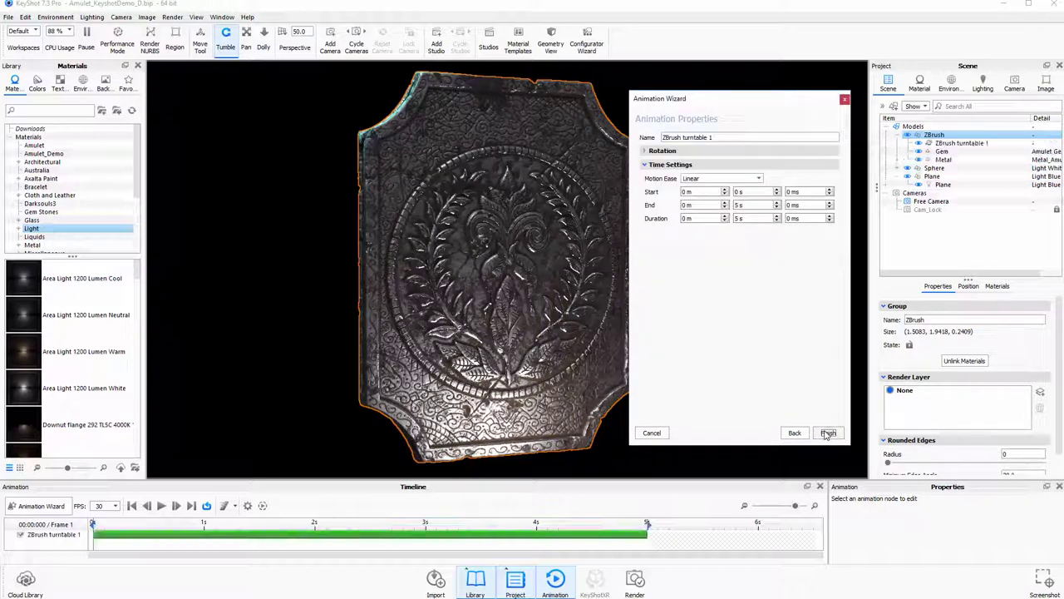
- Give ZBrush turntable 1 a 360° clockwise rotation ending at 15 s and finish the wizard
{"action": "left_click", "coordinate": [683, 152]}
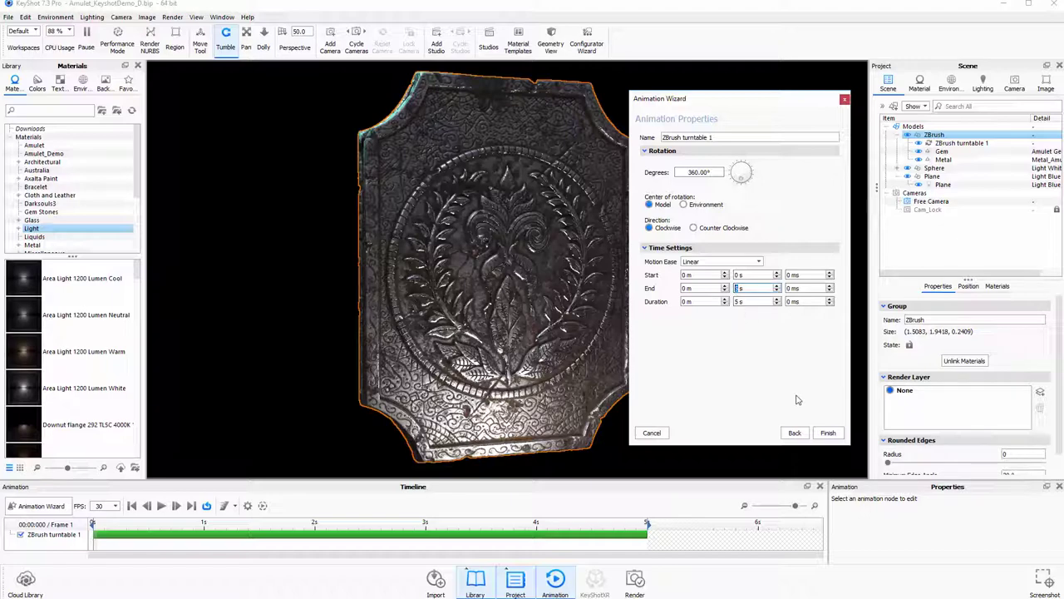
{"action": "key", "text": "Tab"}
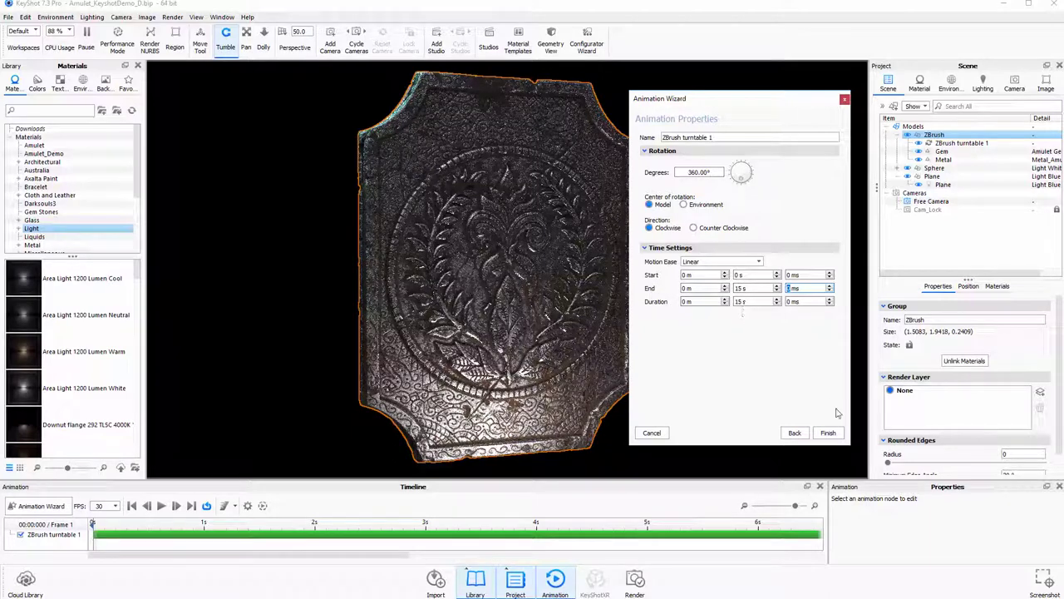
{"action": "left_click", "coordinate": [828, 433]}
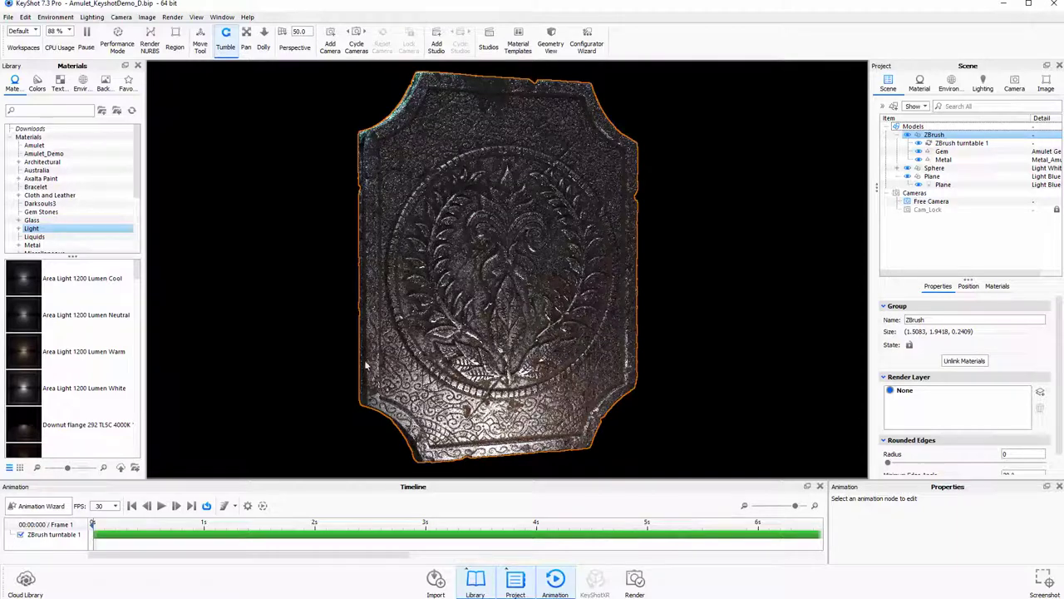
- Deselect the amulet and scrub the timeline to frame 292 (9.7 s) to preview the spin
{"action": "left_click", "coordinate": [288, 321]}
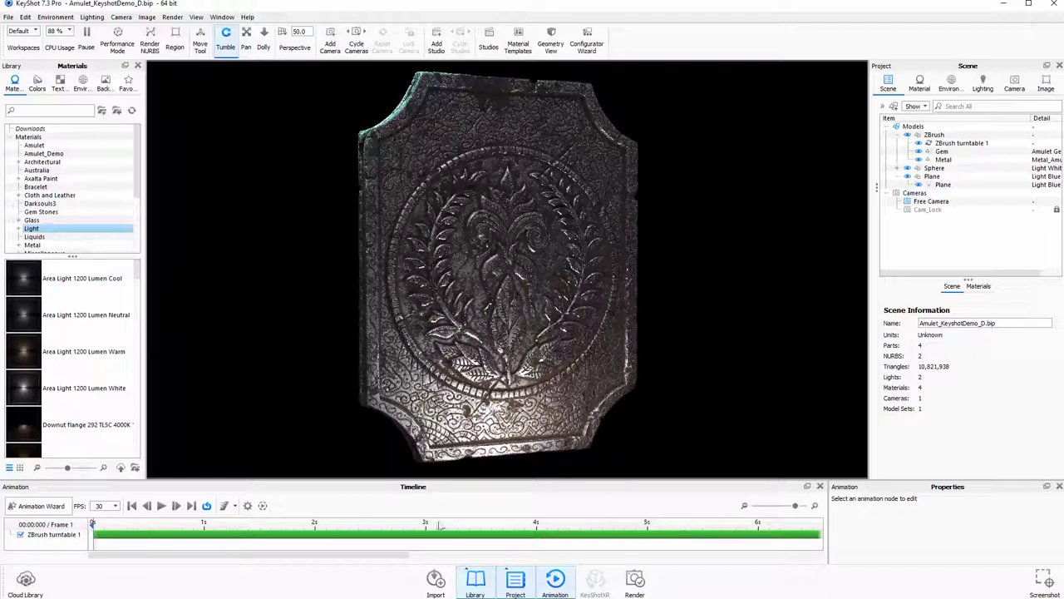
{"action": "left_click_drag", "start_coordinate": [156, 529], "coordinate": [411, 533]}
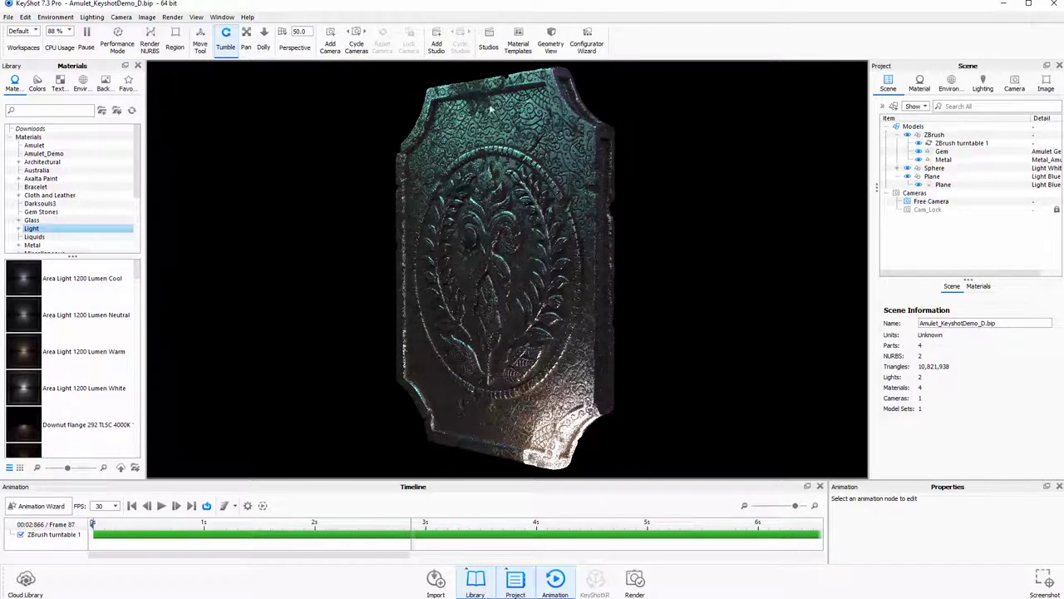
{"action": "left_click_drag", "start_coordinate": [440, 525], "coordinate": [788, 524]}
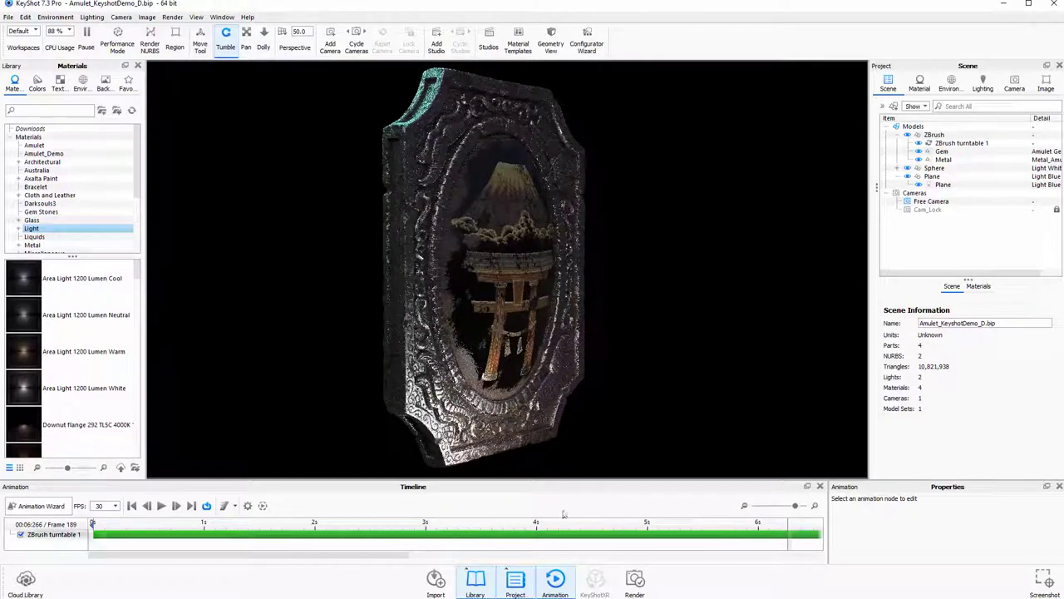
{"action": "left_click_drag", "start_coordinate": [414, 556], "coordinate": [617, 557]}
{"action": "left_click_drag", "start_coordinate": [314, 530], "coordinate": [692, 522]}
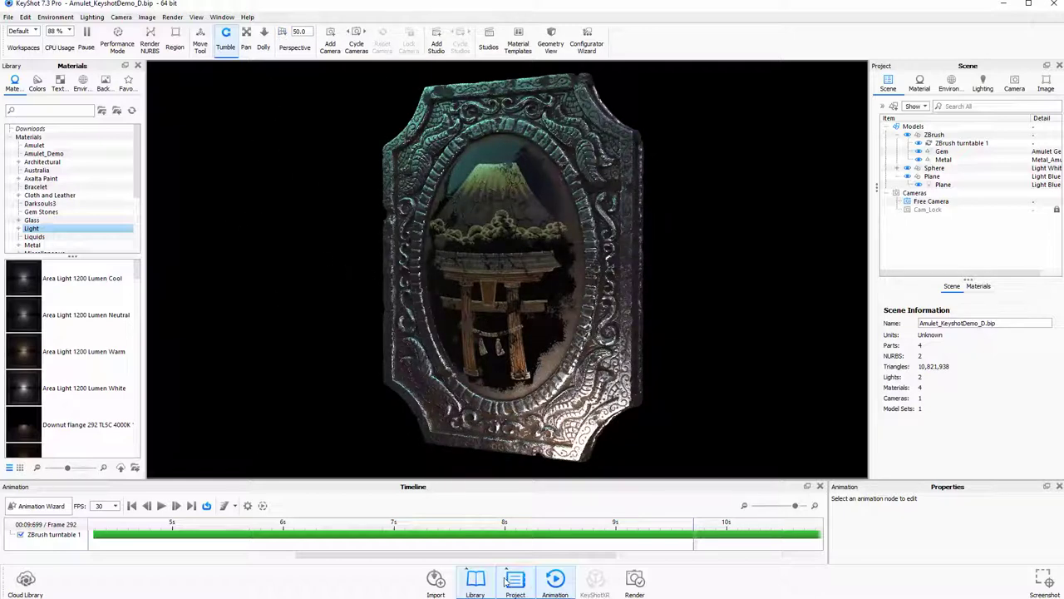
- Bring up the Render dialog's Animation settings, positioned clear of the model
{"action": "left_click", "coordinate": [172, 17]}
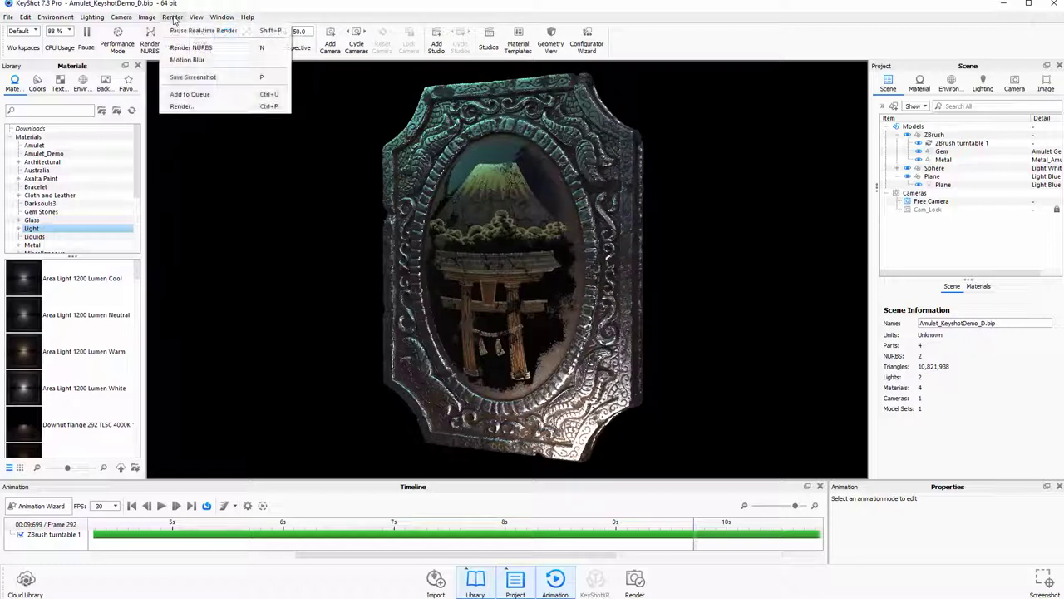
{"action": "left_click", "coordinate": [191, 107]}
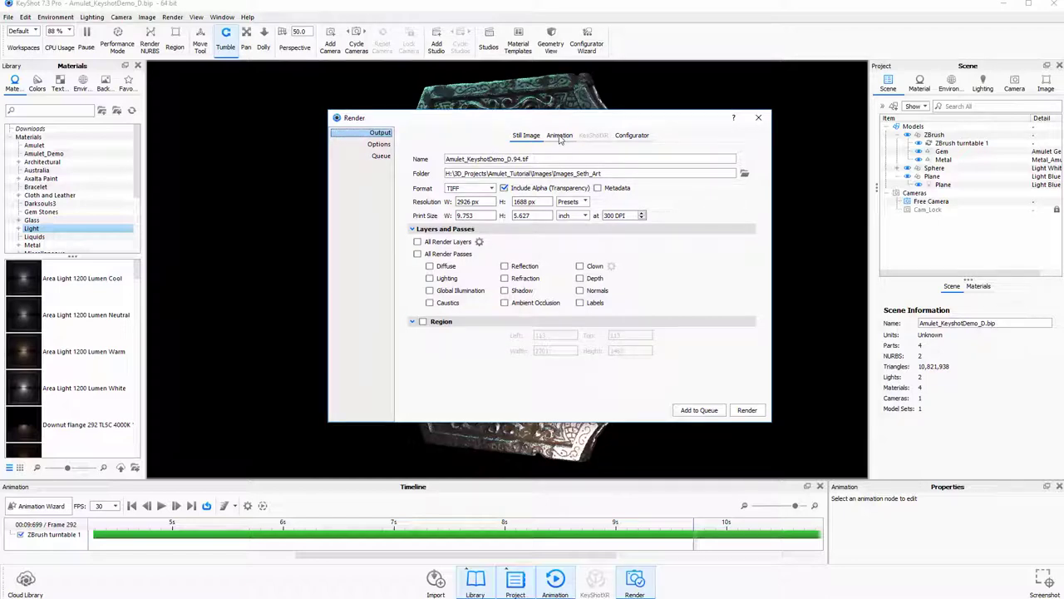
{"action": "left_click", "coordinate": [560, 136]}
{"action": "left_click_drag", "start_coordinate": [573, 121], "coordinate": [808, 105]}
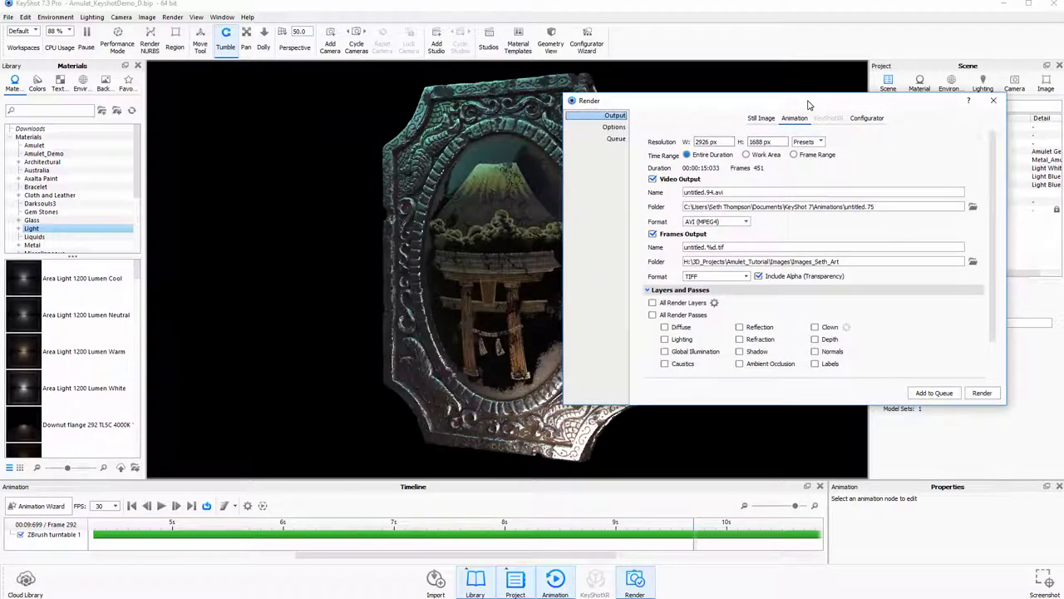
{"action": "left_click_drag", "start_coordinate": [729, 103], "coordinate": [809, 103]}
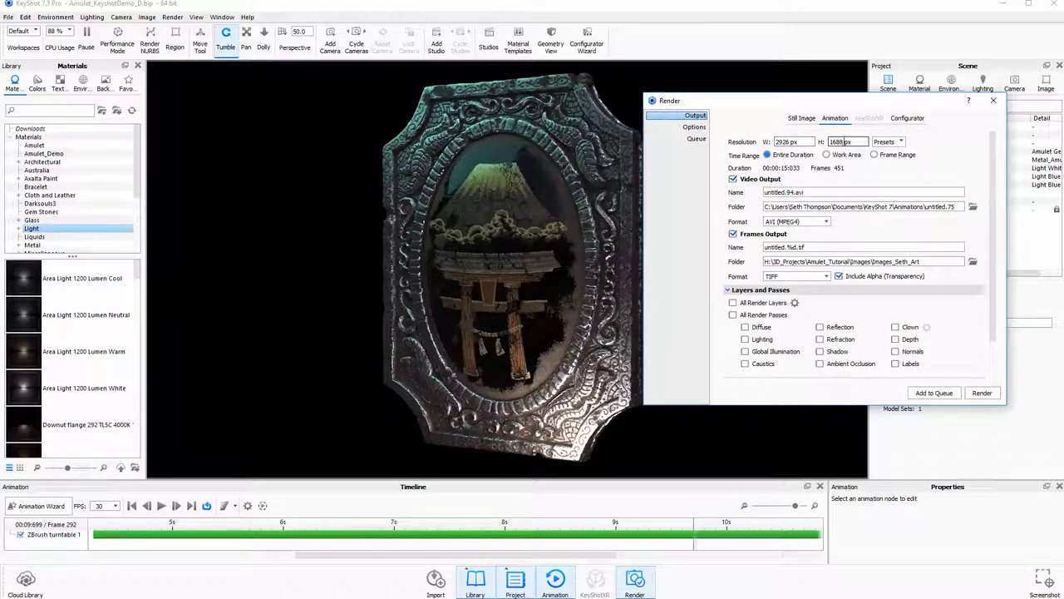
- Set the render height to 1080 px for 1872 × 1080 output and turn off Video Output
{"action": "left_click_drag", "start_coordinate": [845, 141], "coordinate": [817, 142]}
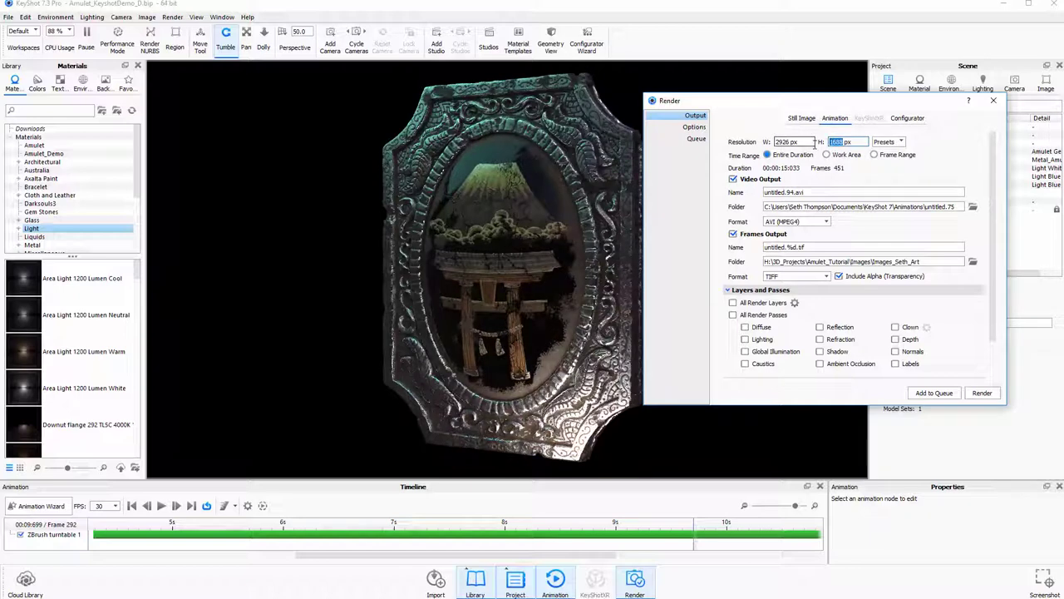
{"action": "type", "text": "10"}
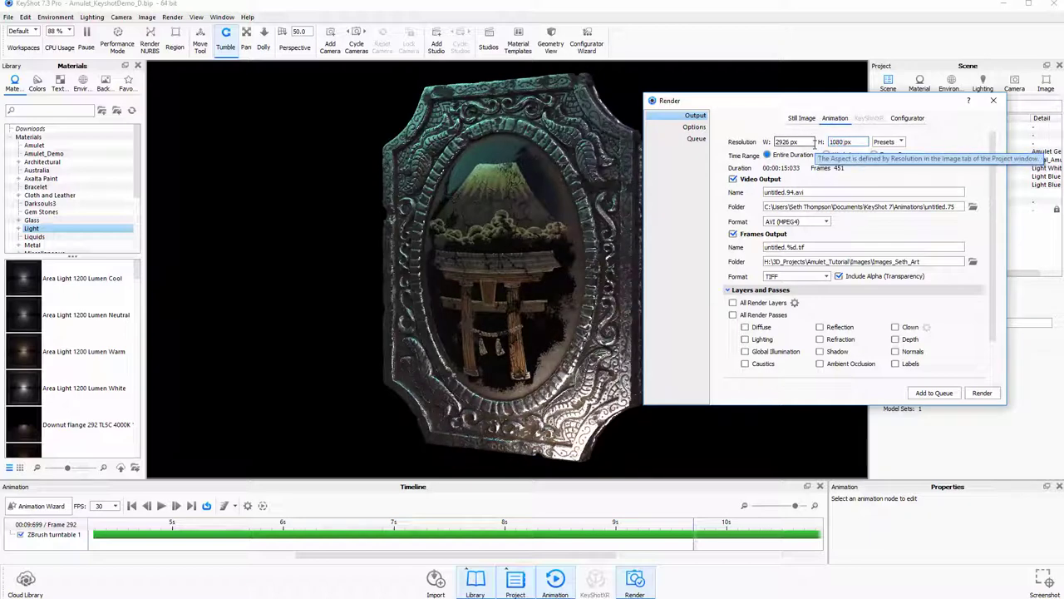
{"action": "type", "text": "80"}
{"action": "key", "text": "Tab"}
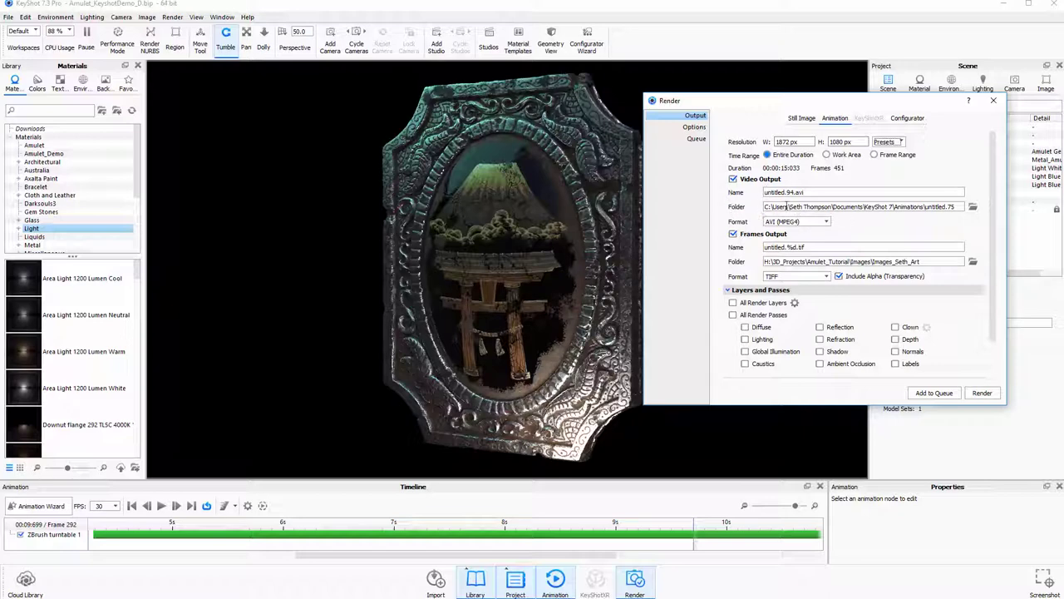
{"action": "left_click", "coordinate": [733, 179]}
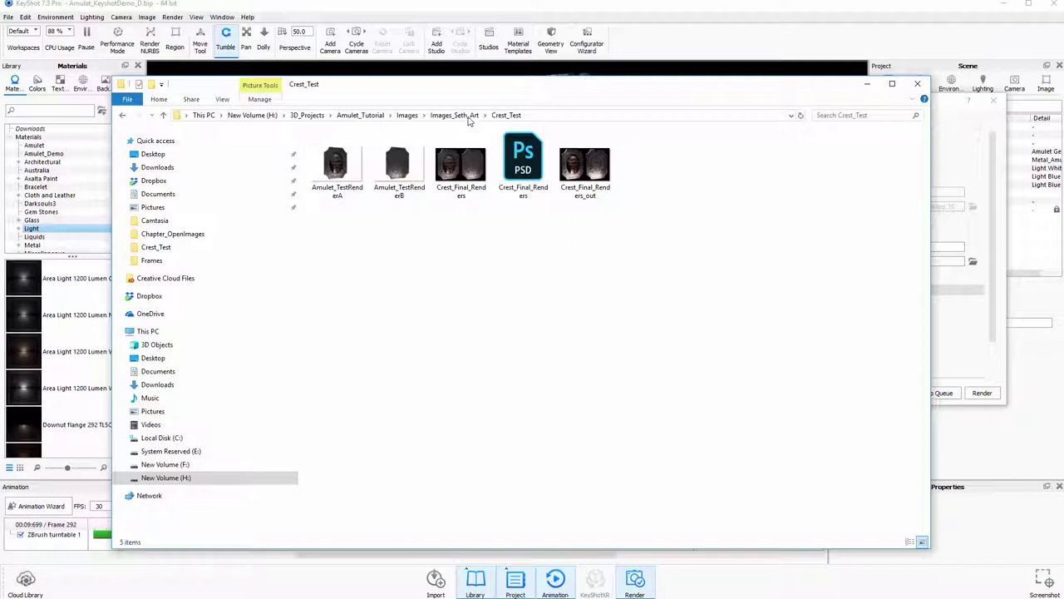
- Make a new Frames folder inside Crest_Test, open it and copy its full path
{"action": "left_click", "coordinate": [466, 116]}
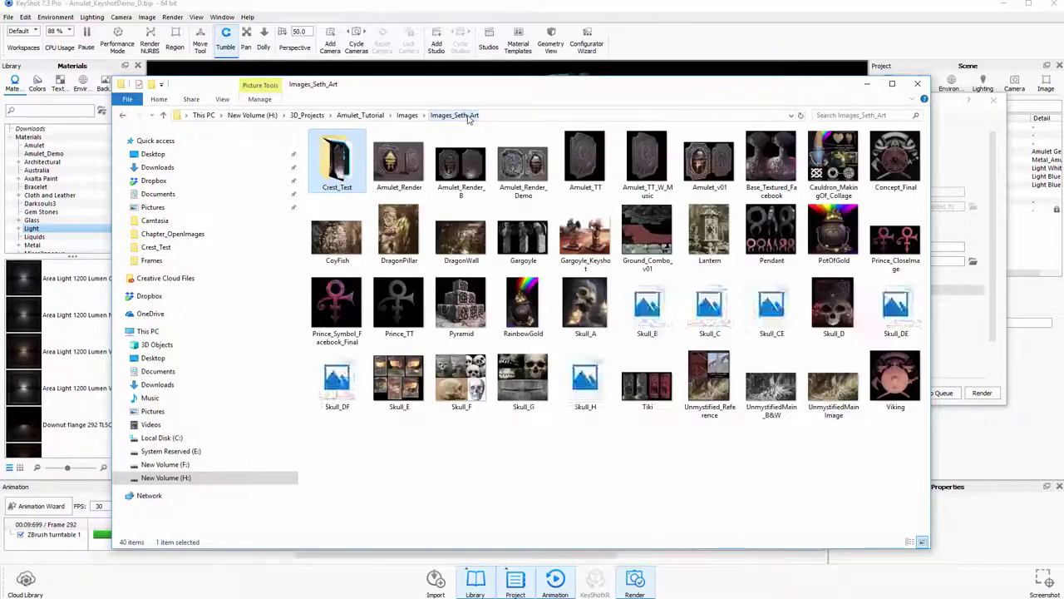
{"action": "double_click", "coordinate": [339, 162]}
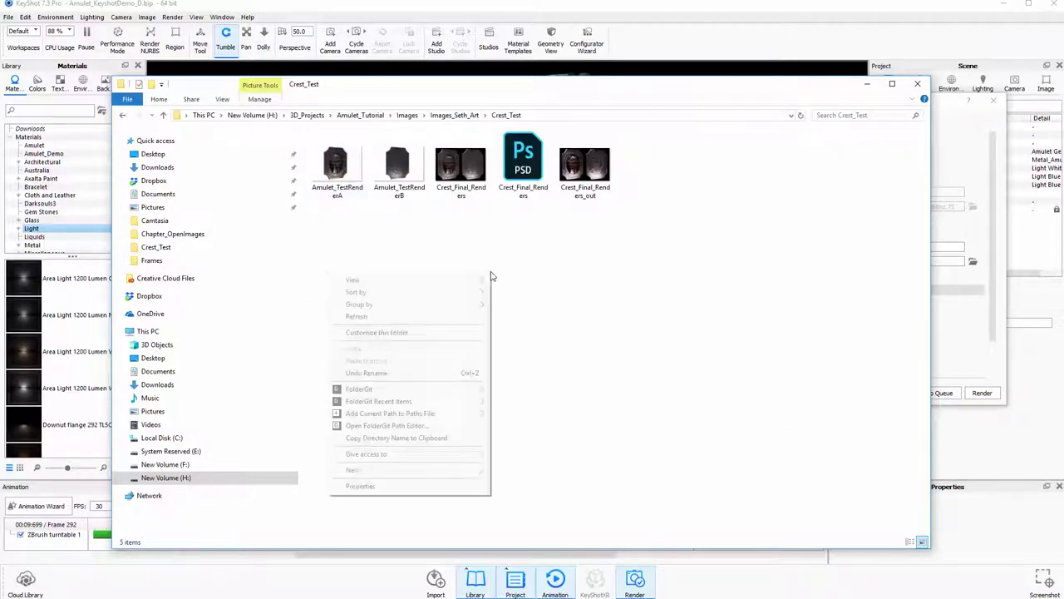
{"action": "mouse_move", "coordinate": [399, 471]}
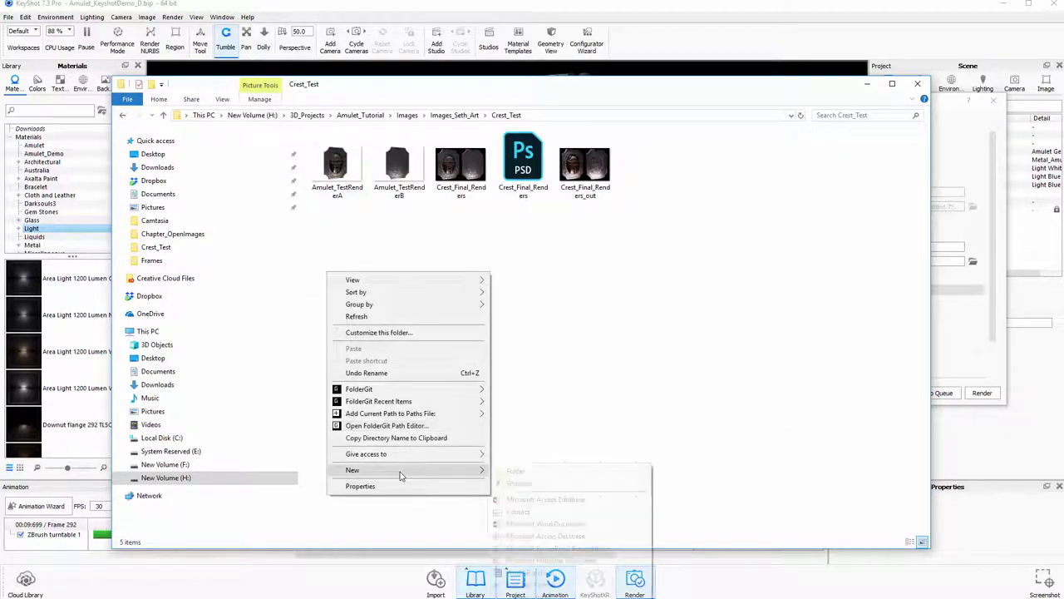
{"action": "left_click", "coordinate": [515, 470]}
{"action": "type", "text": "Frames"}
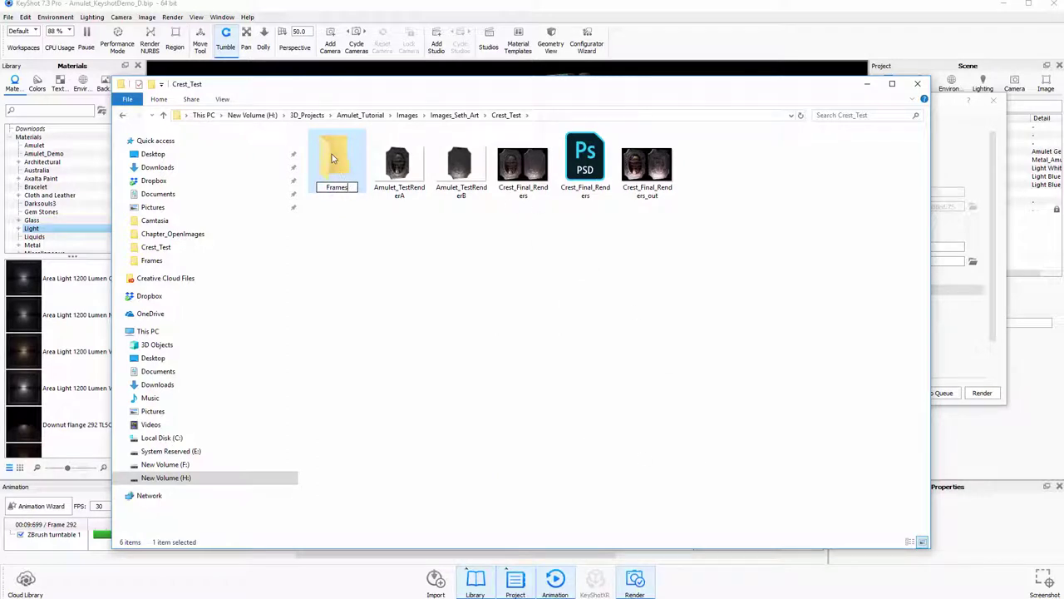
{"action": "key", "text": "Return"}
{"action": "double_click", "coordinate": [333, 158]}
{"action": "left_click", "coordinate": [572, 114]}
{"action": "key", "text": "ctrl+c"}
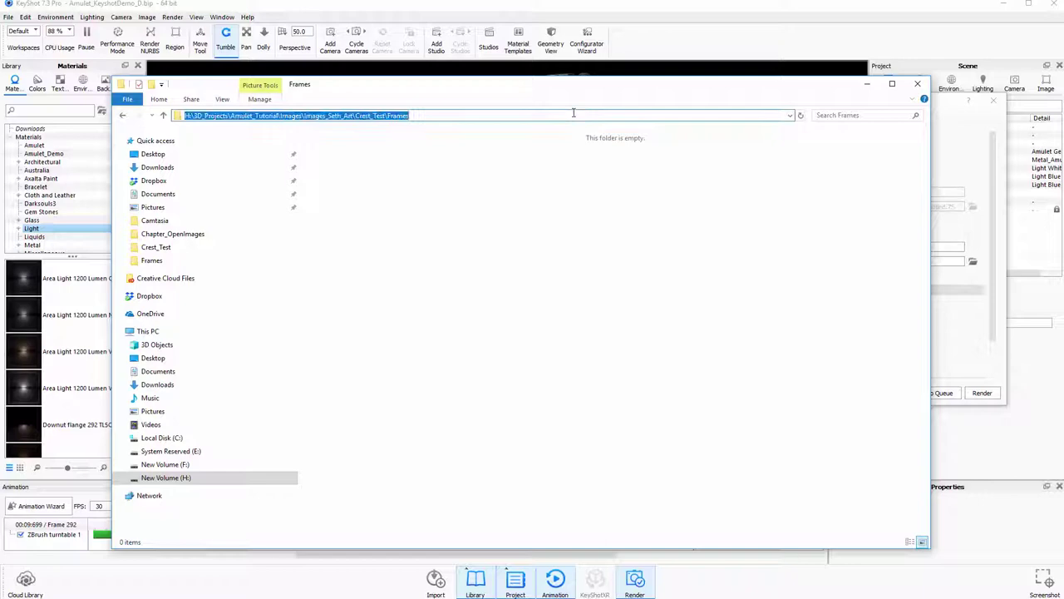
- Set the frames output folder to the Crest_Test\Frames path and name frames with an 'Amulet_' prefix
{"action": "left_click", "coordinate": [867, 84]}
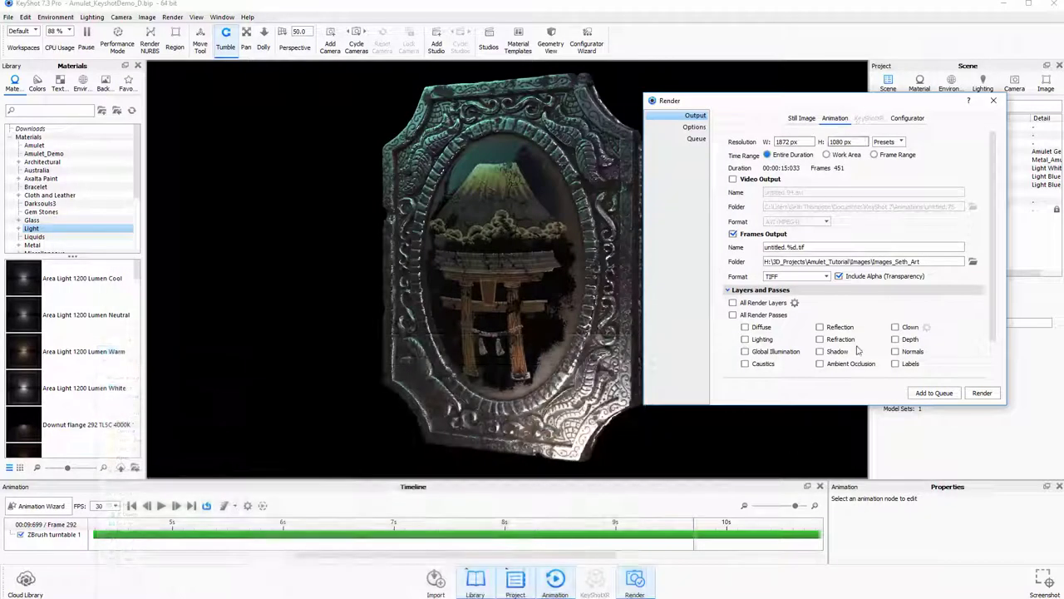
{"action": "triple_click", "coordinate": [831, 261]}
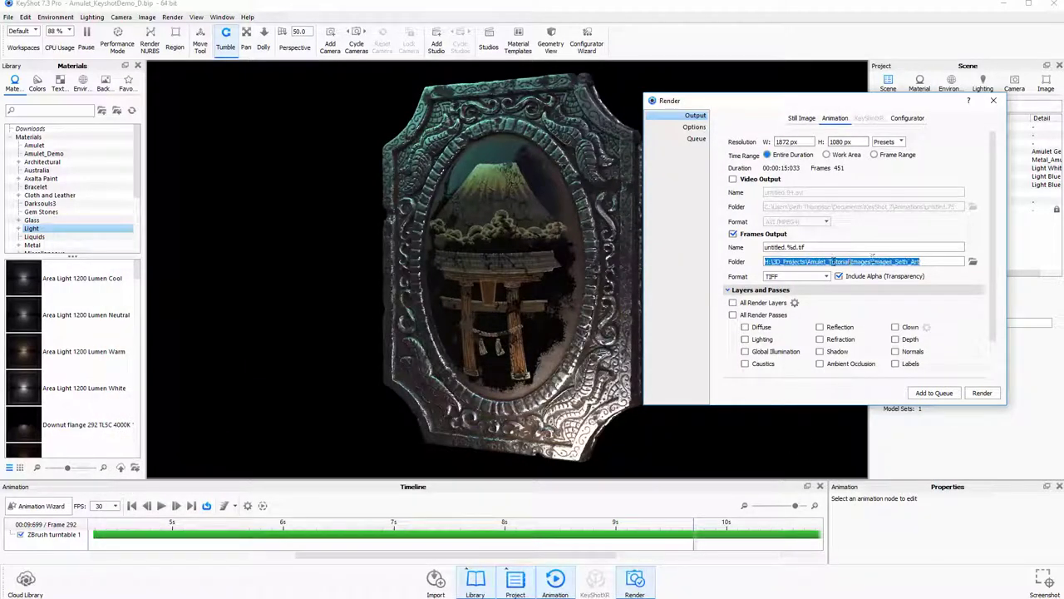
{"action": "key", "text": "ctrl+v"}
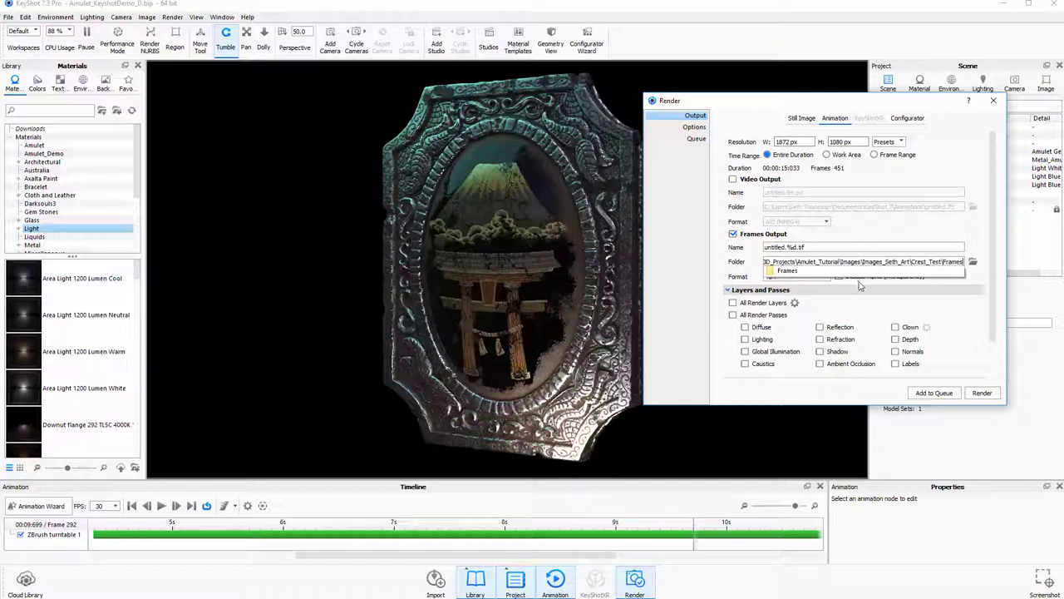
{"action": "left_click_drag", "start_coordinate": [805, 260], "coordinate": [722, 265]}
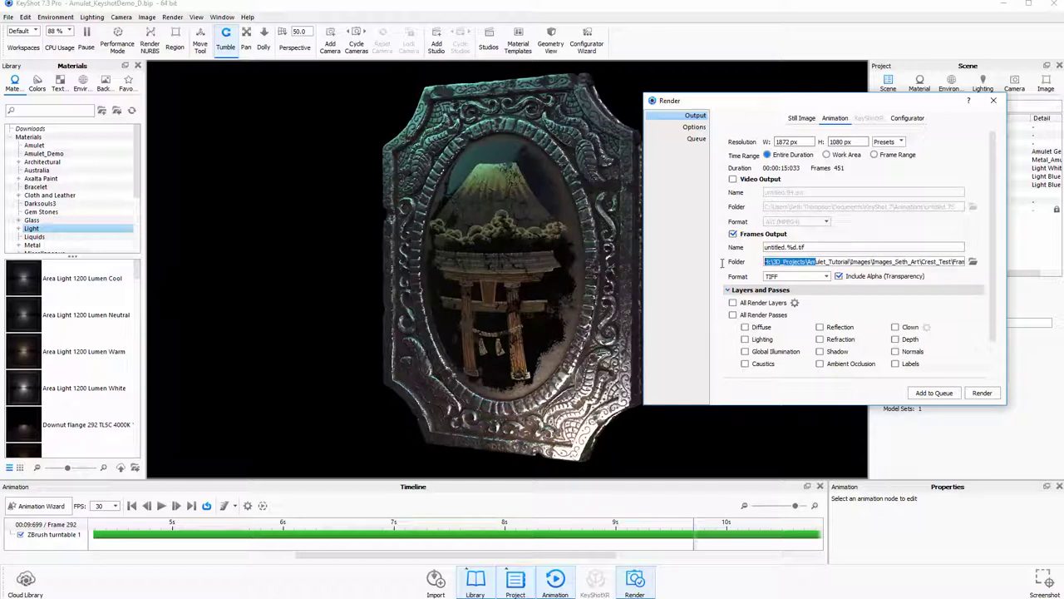
{"action": "left_click", "coordinate": [803, 248]}
{"action": "left_click_drag", "start_coordinate": [785, 246], "coordinate": [765, 249]}
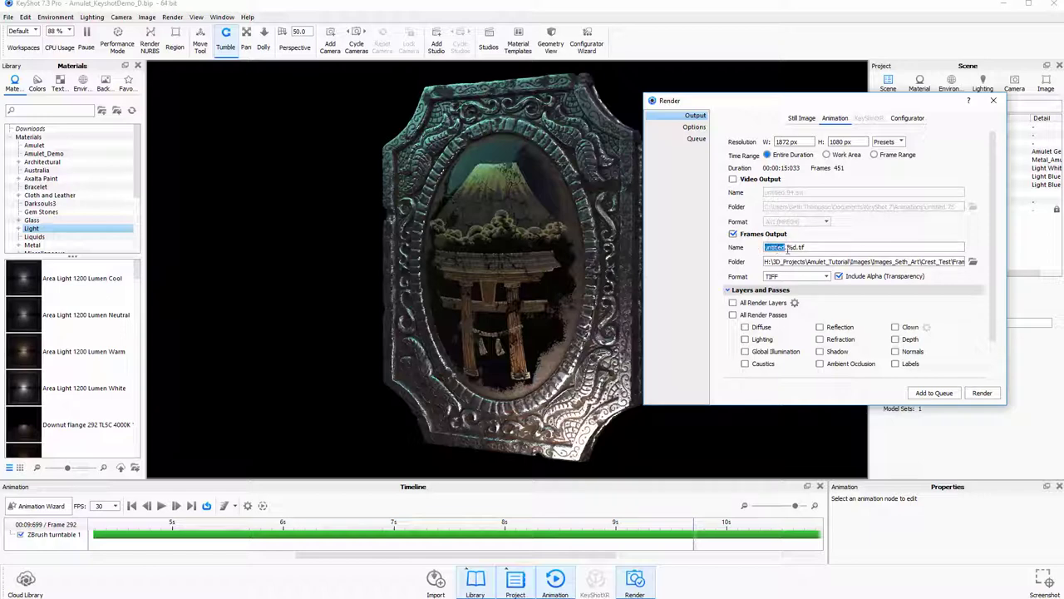
{"action": "type", "text": "Am"}
{"action": "left_click_drag", "start_coordinate": [597, 557], "coordinate": [806, 559]}
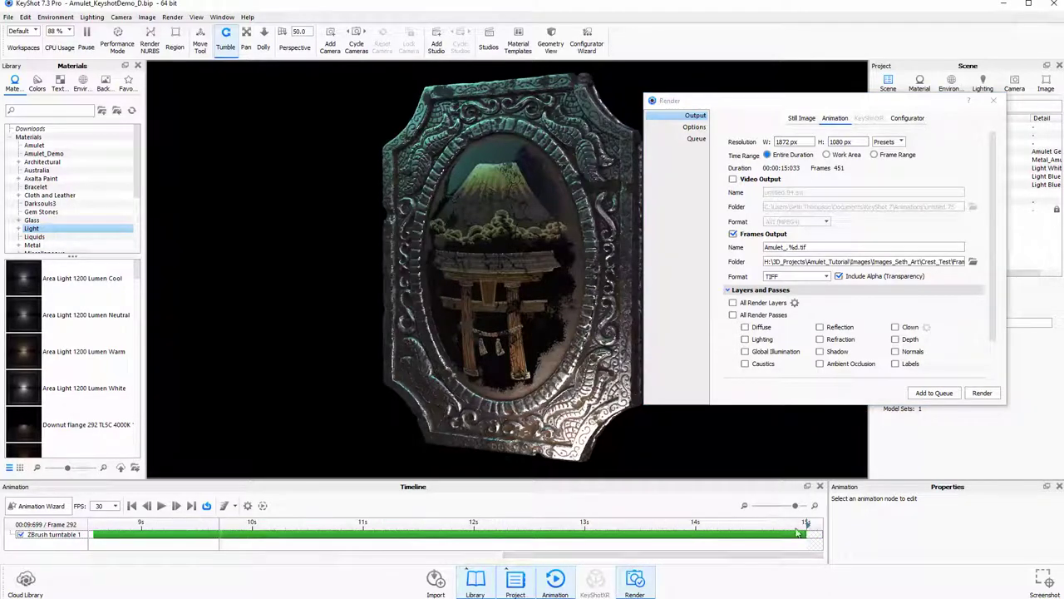
- Put the playhead on frame 450, via frame 451, to view the amulet's engraved back
{"action": "left_click", "coordinate": [804, 522]}
{"action": "left_click", "coordinate": [808, 523]}
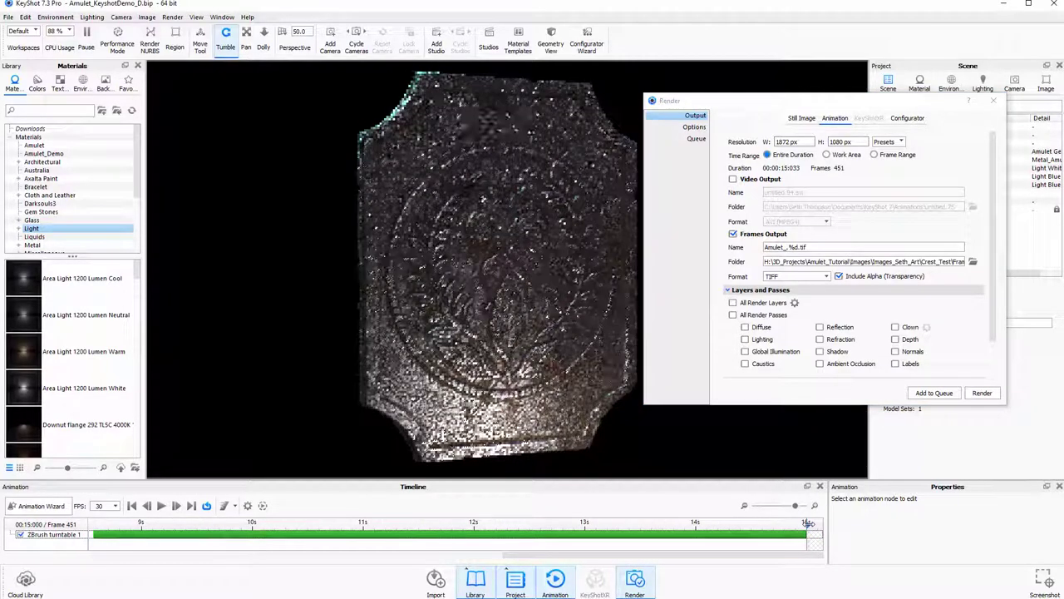
{"action": "left_click", "coordinate": [804, 522]}
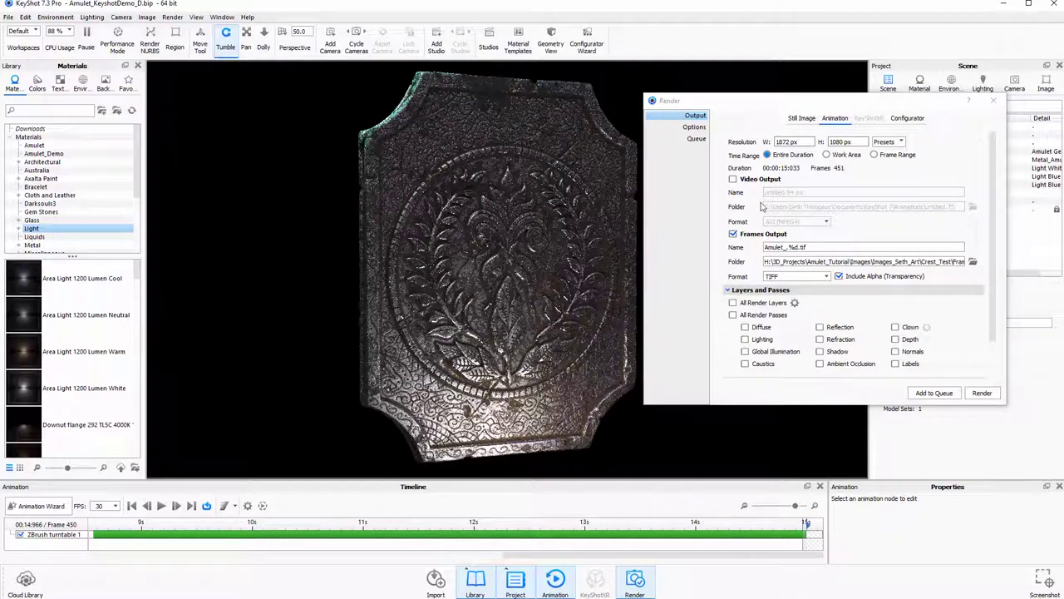
- Switch render quality to Maximum Time with 0 h 3 min 30 s per frame
{"action": "left_click_drag", "start_coordinate": [844, 104], "coordinate": [662, 112]}
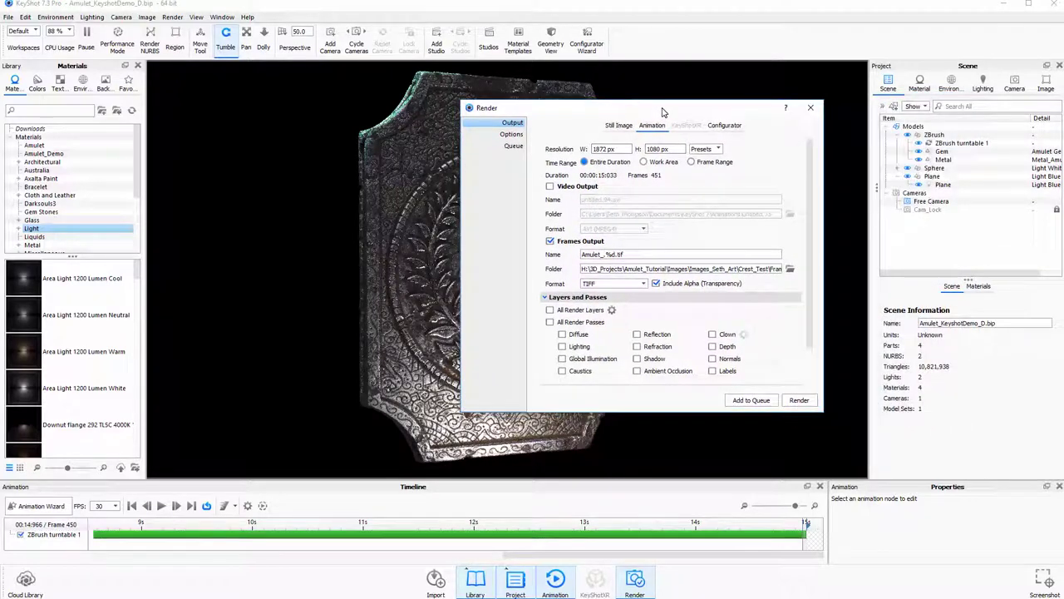
{"action": "left_click", "coordinate": [513, 135]}
{"action": "left_click_drag", "start_coordinate": [603, 115], "coordinate": [767, 133]}
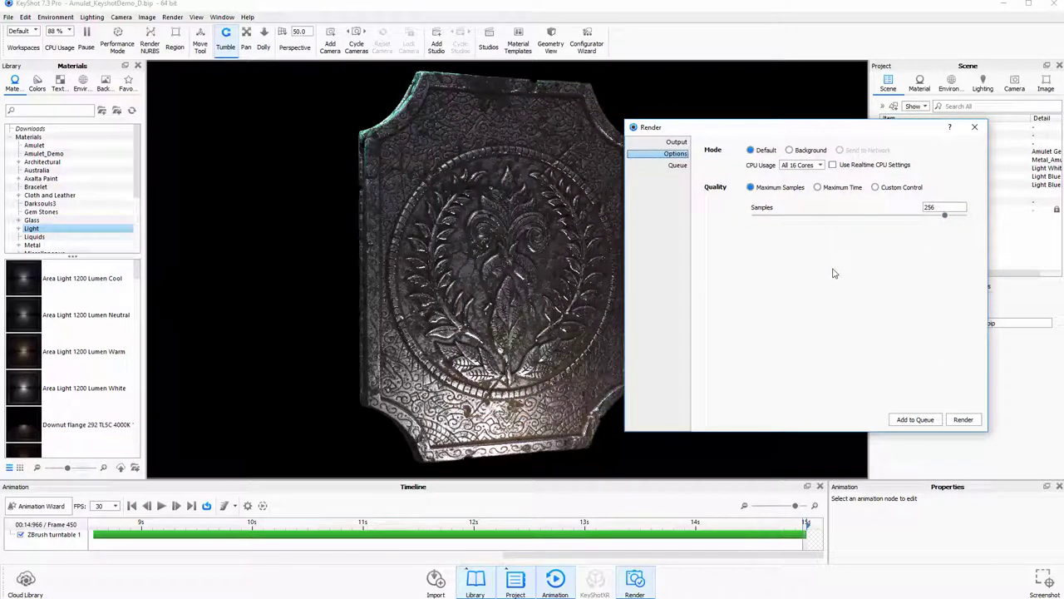
{"action": "left_click", "coordinate": [818, 188]}
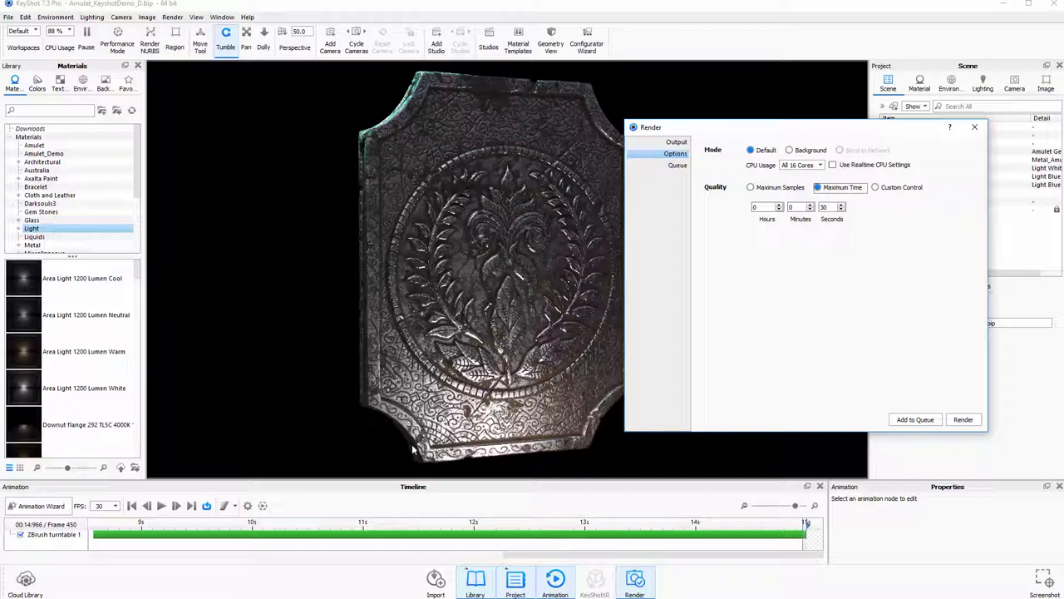
{"action": "double_click", "coordinate": [800, 207]}
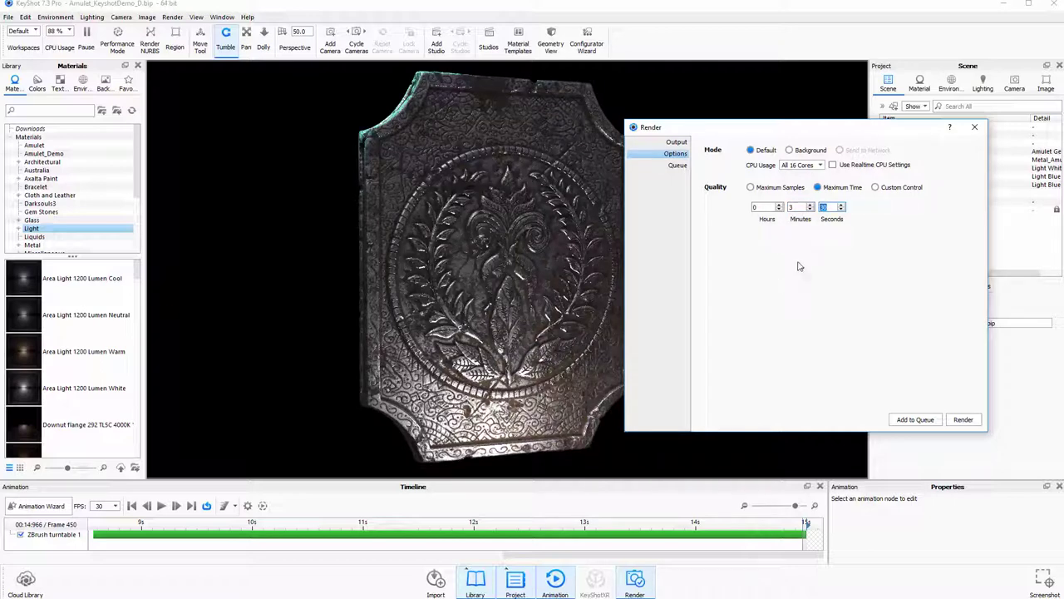
- Keep CPU Usage at All 16 Cores for the render
{"action": "left_click_drag", "start_coordinate": [868, 138], "coordinate": [764, 138]}
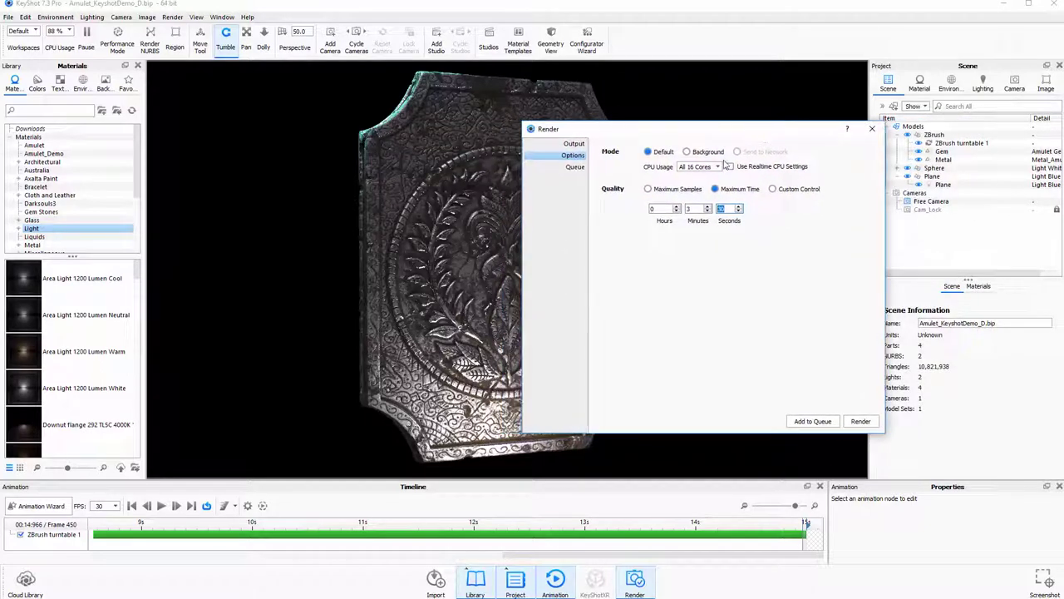
{"action": "left_click", "coordinate": [715, 167]}
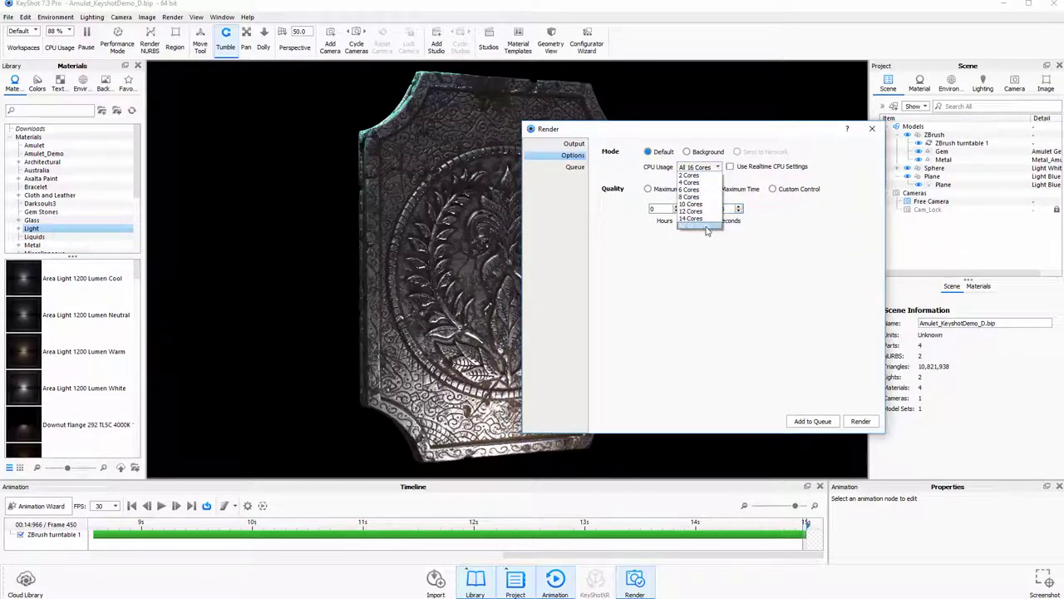
{"action": "left_click", "coordinate": [706, 227]}
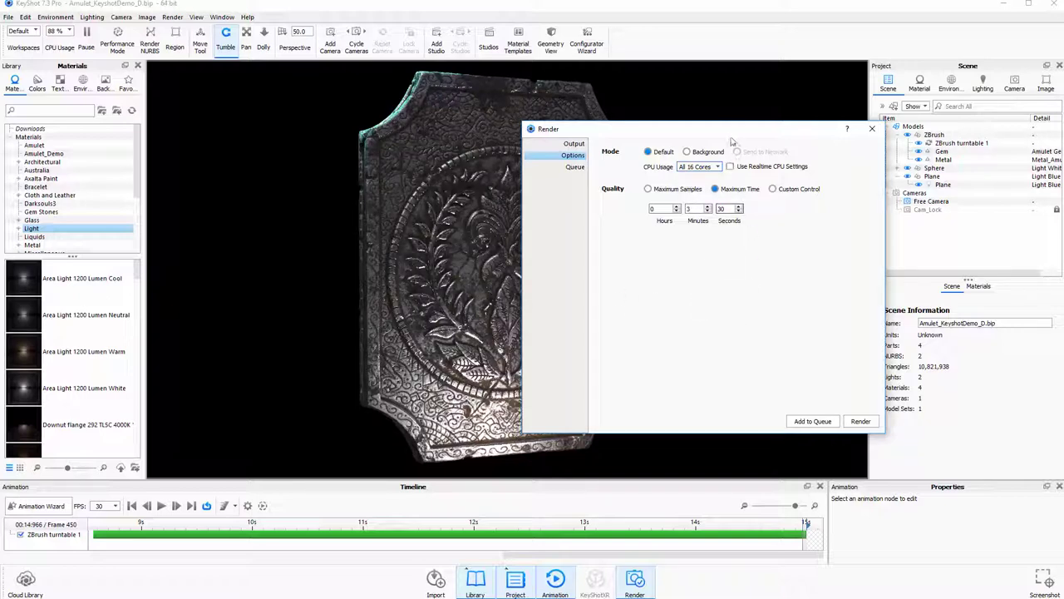
{"action": "left_click_drag", "start_coordinate": [743, 136], "coordinate": [772, 140]}
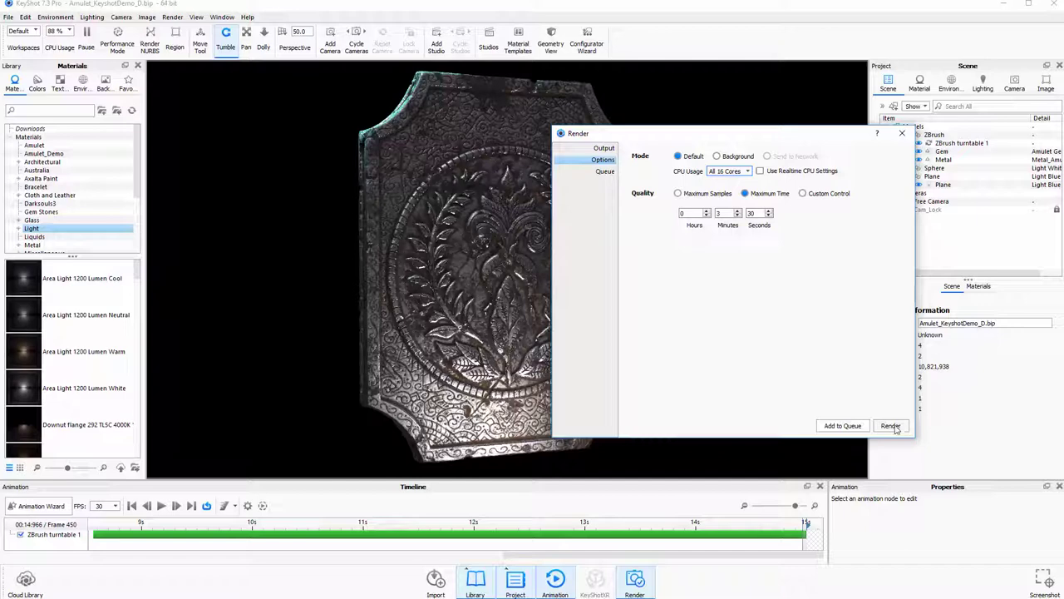
{"action": "left_click", "coordinate": [602, 148]}
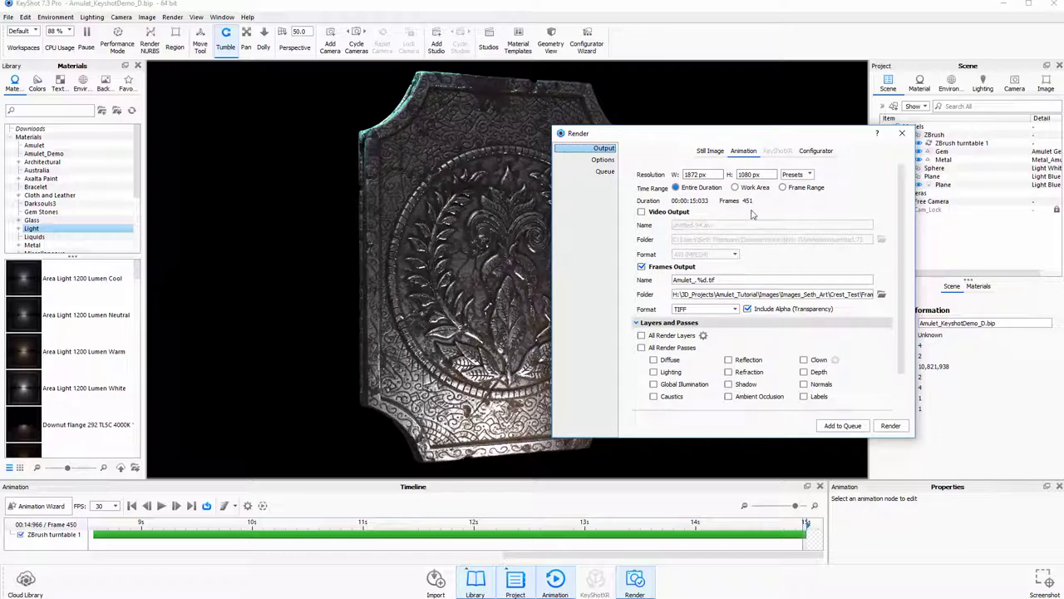
{"action": "left_click", "coordinate": [891, 426]}
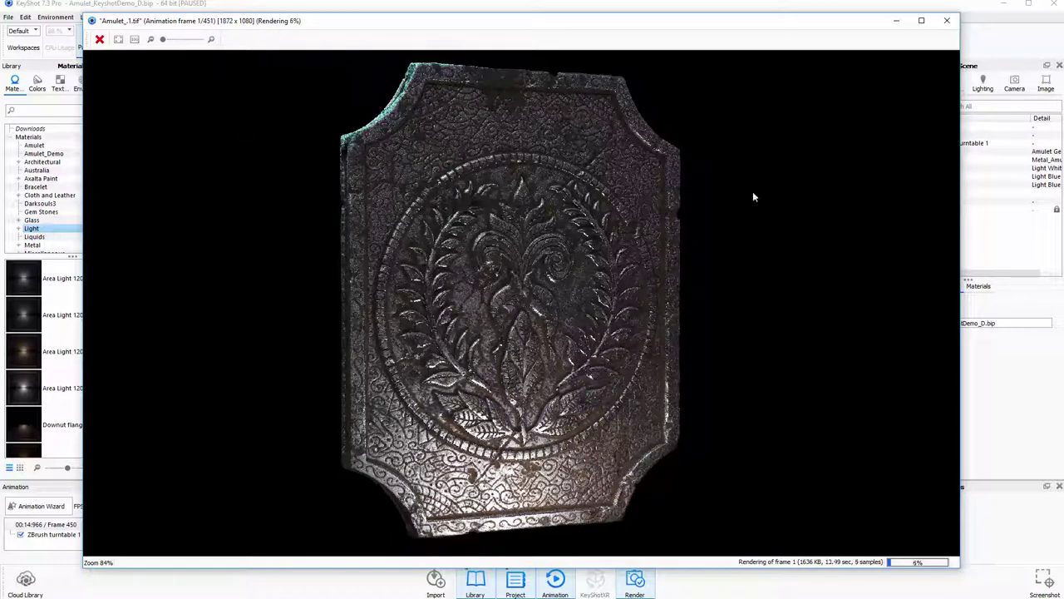
{"action": "left_click", "coordinate": [945, 23]}
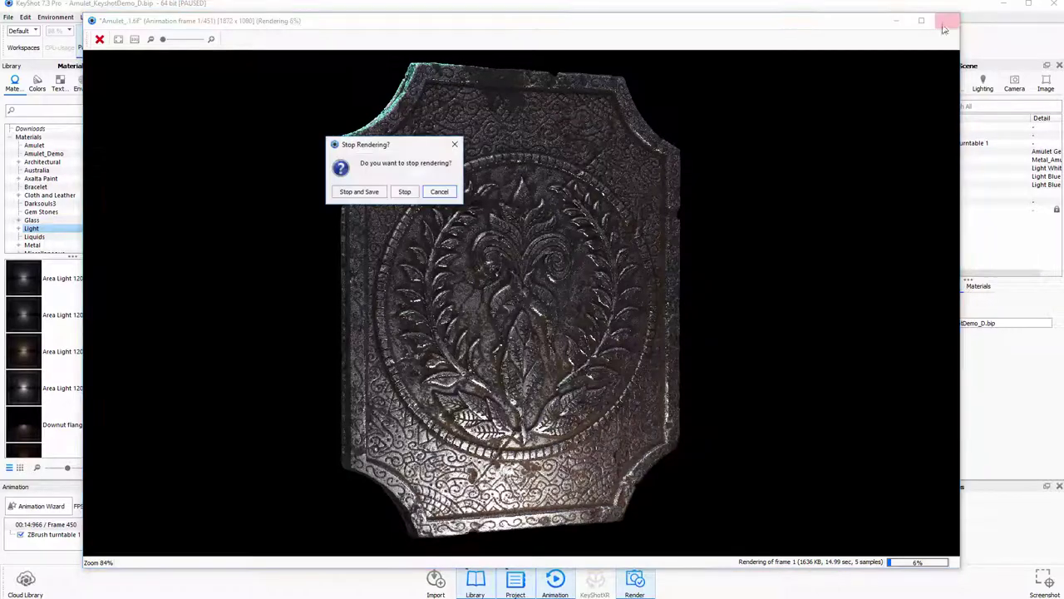
{"action": "left_click", "coordinate": [405, 192]}
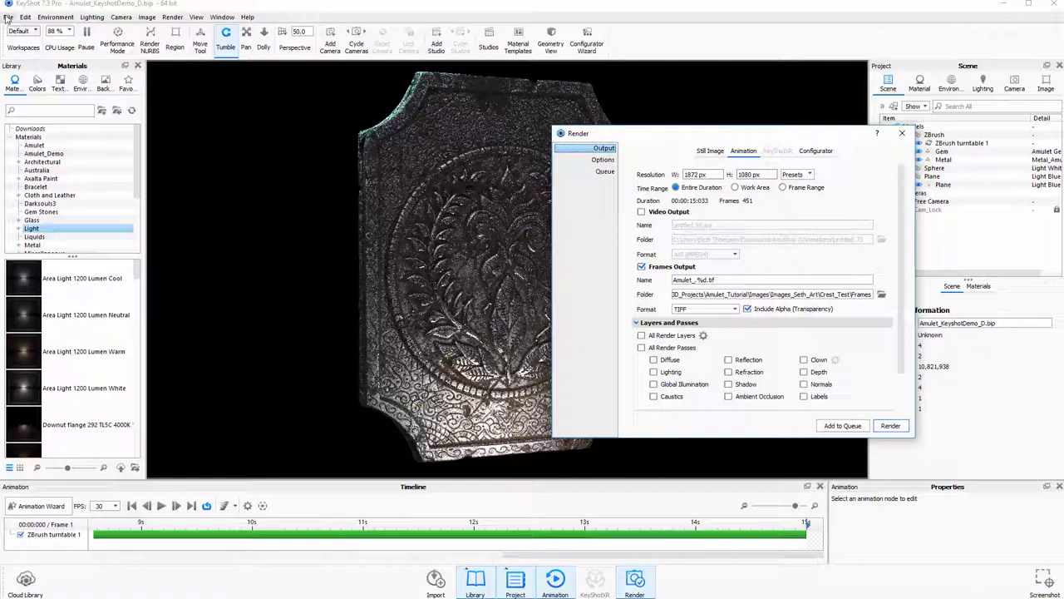
- Save the scene as Amulet_KeyshotDemo_TurnTable.bip in the Keyshot_Files folder
{"action": "left_click", "coordinate": [7, 16]}
{"action": "left_click", "coordinate": [23, 101]}
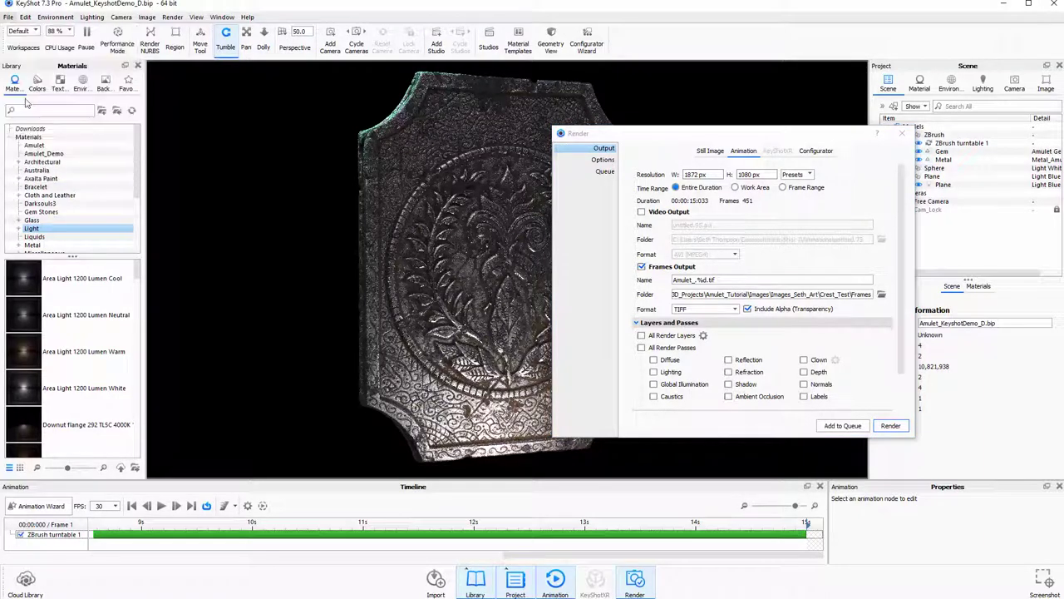
{"action": "left_click_drag", "start_coordinate": [435, 31], "coordinate": [648, 112]}
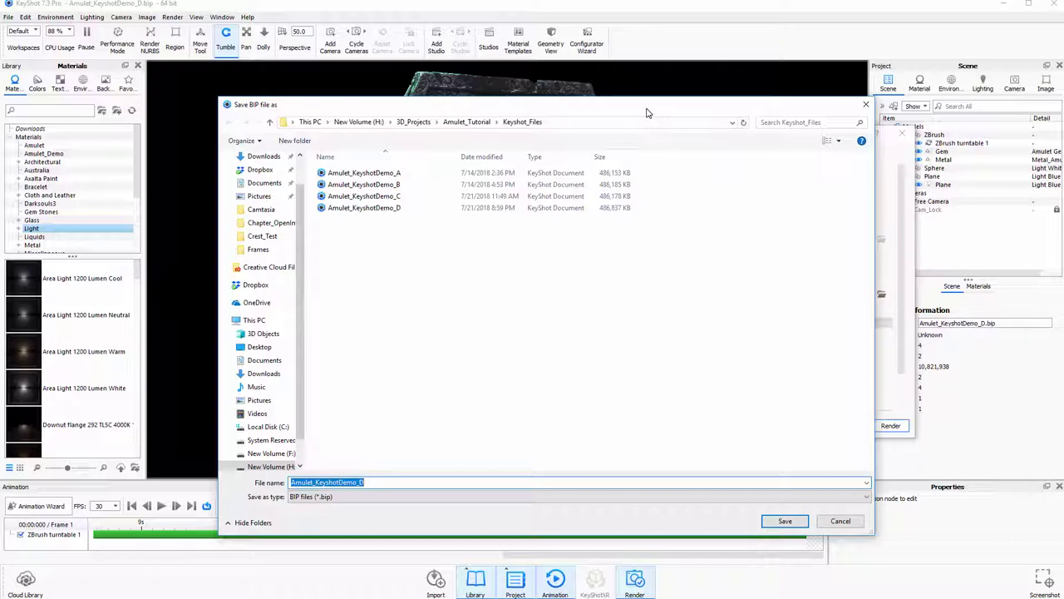
{"action": "left_click", "coordinate": [391, 207]}
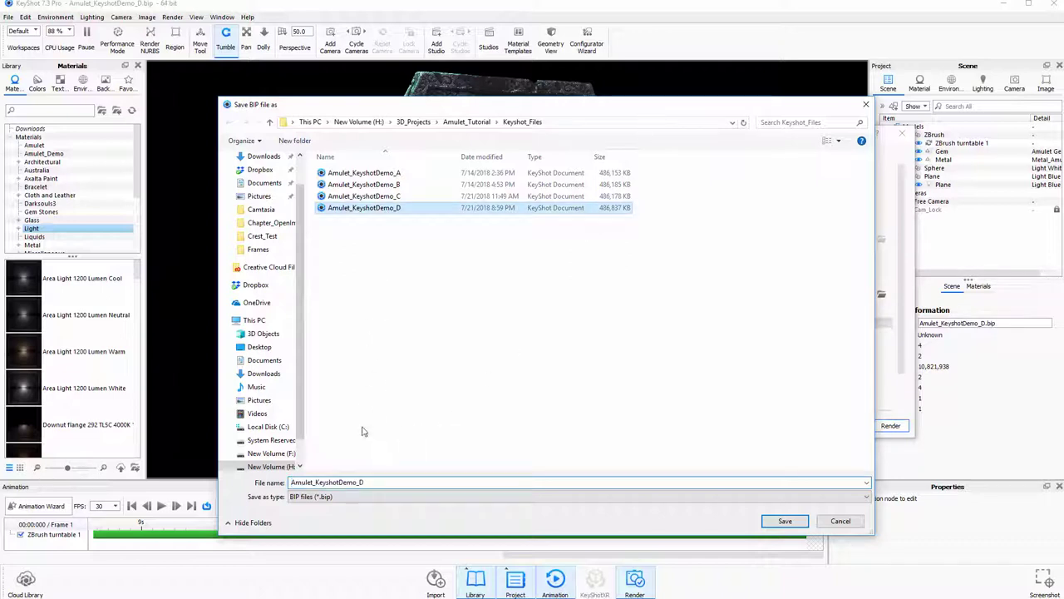
{"action": "left_click", "coordinate": [374, 482]}
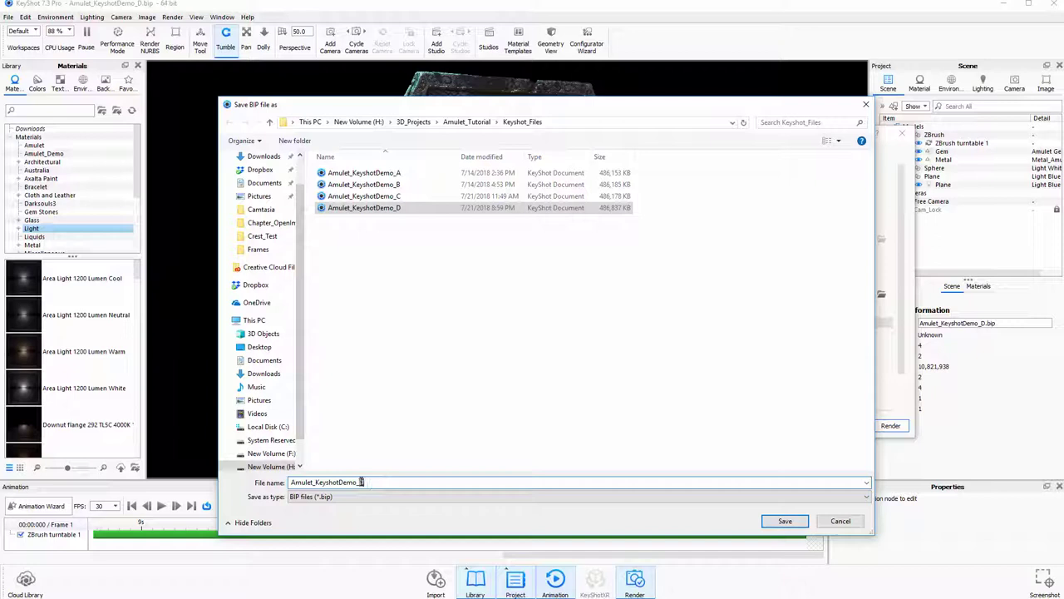
{"action": "left_click_drag", "start_coordinate": [360, 482], "coordinate": [385, 494]}
{"action": "type", "text": "TurnT"}
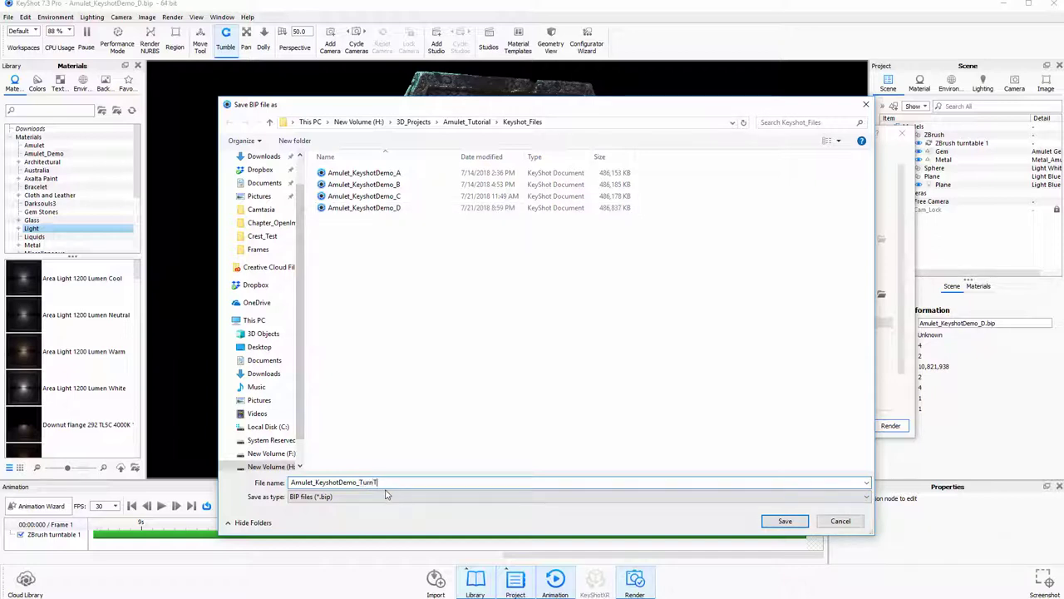
{"action": "type", "text": "able"}
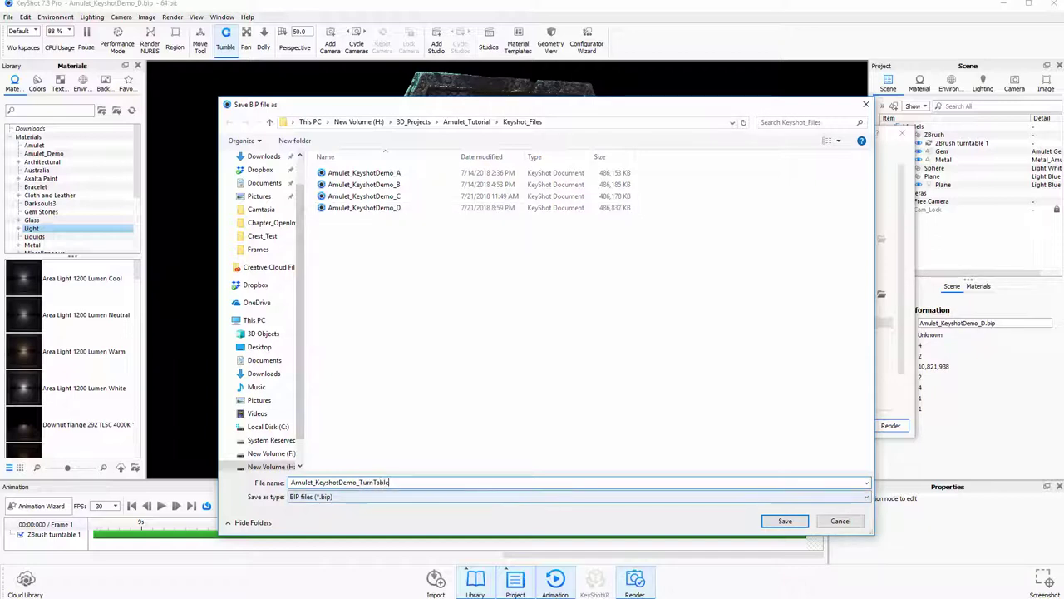
{"action": "left_click", "coordinate": [783, 522]}
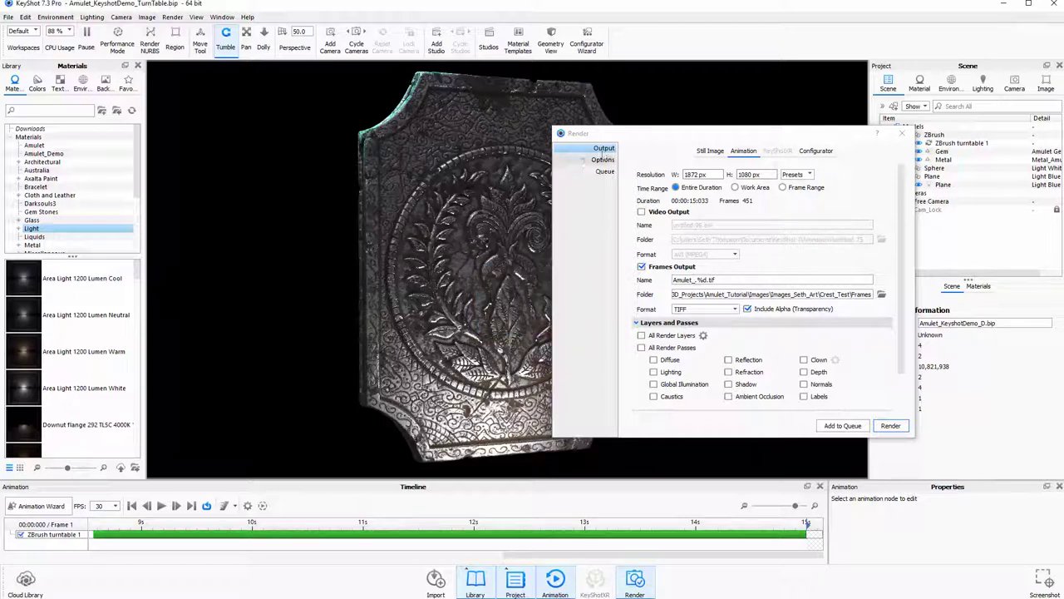
- Start rendering the 451-frame turntable animation as TIFF frames
{"action": "left_click_drag", "start_coordinate": [652, 138], "coordinate": [572, 131]}
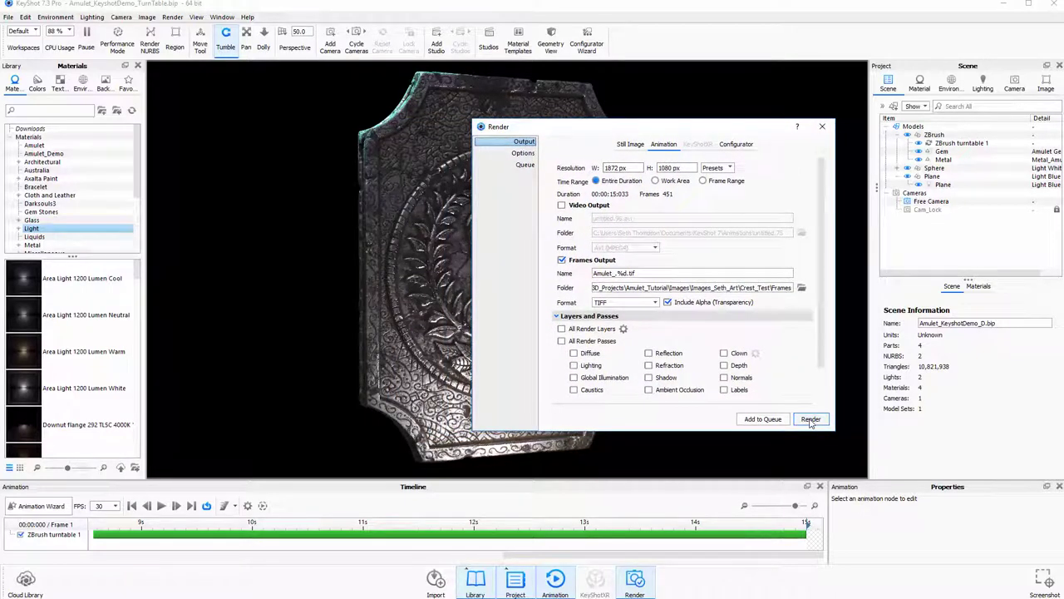
{"action": "left_click", "coordinate": [811, 419]}
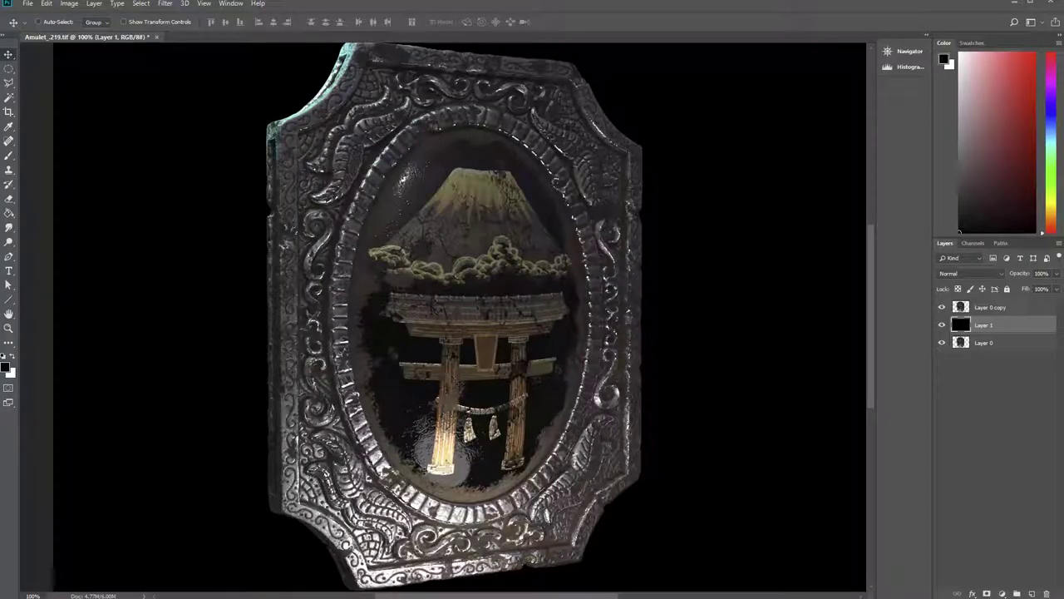
{"action": "key", "text": "h"}
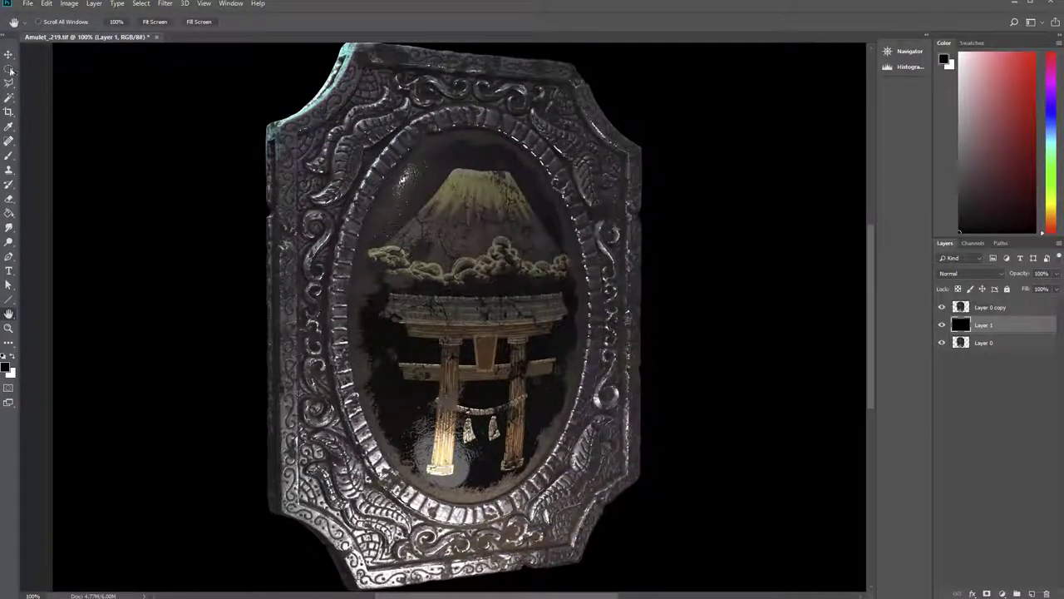
{"action": "left_click", "coordinate": [9, 55]}
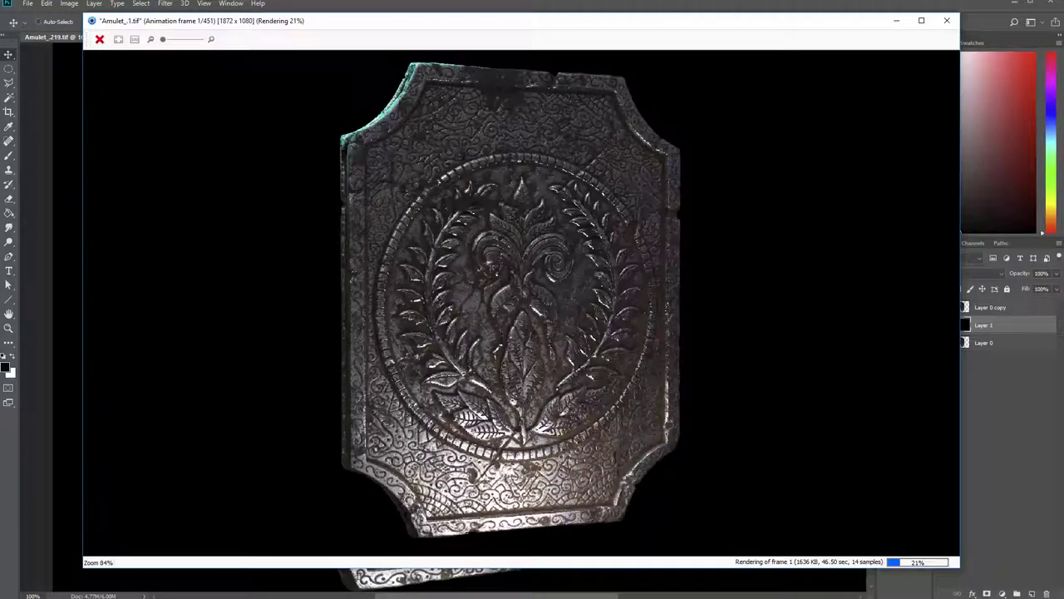
- Return to the main scene window and resume real-time rendering
{"action": "left_click_drag", "start_coordinate": [682, 25], "coordinate": [640, 43]}
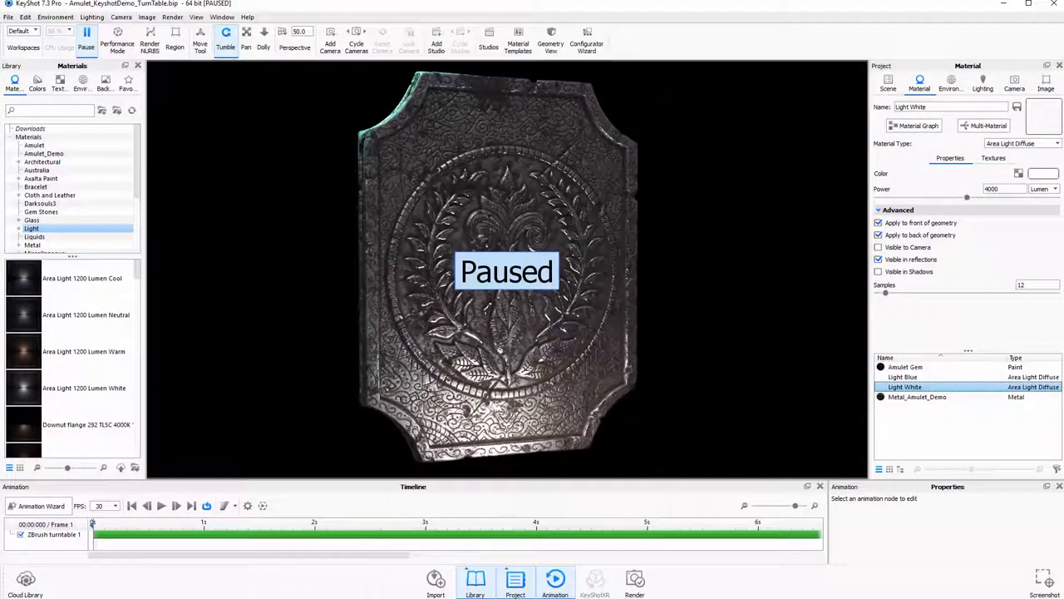
{"action": "left_click", "coordinate": [88, 33]}
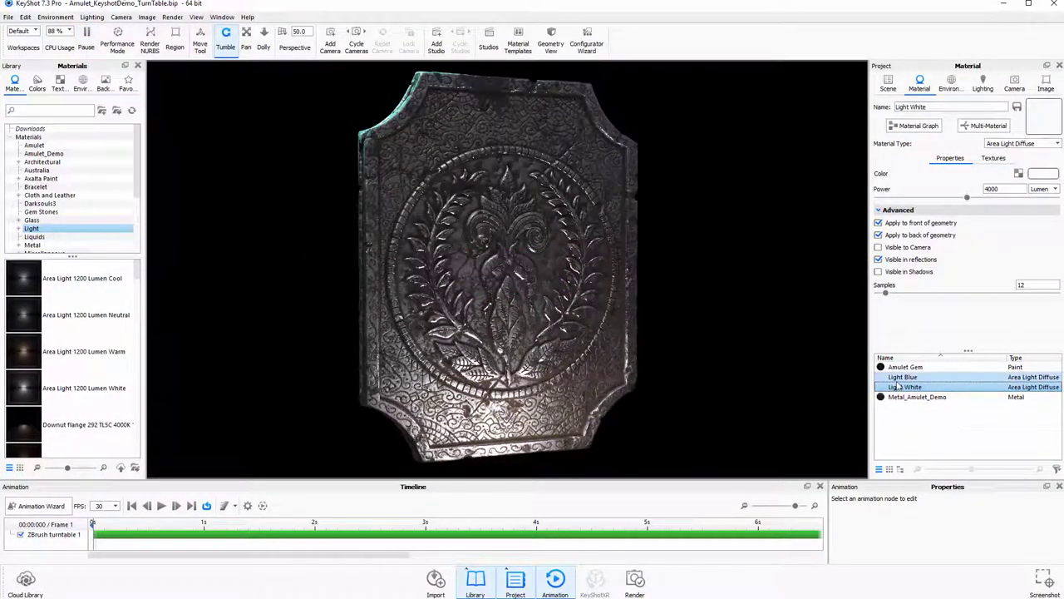
- Turn on Visible to Camera for Light White, then orbit and scrub the turntable to locate it
{"action": "mouse_move", "coordinate": [904, 391]}
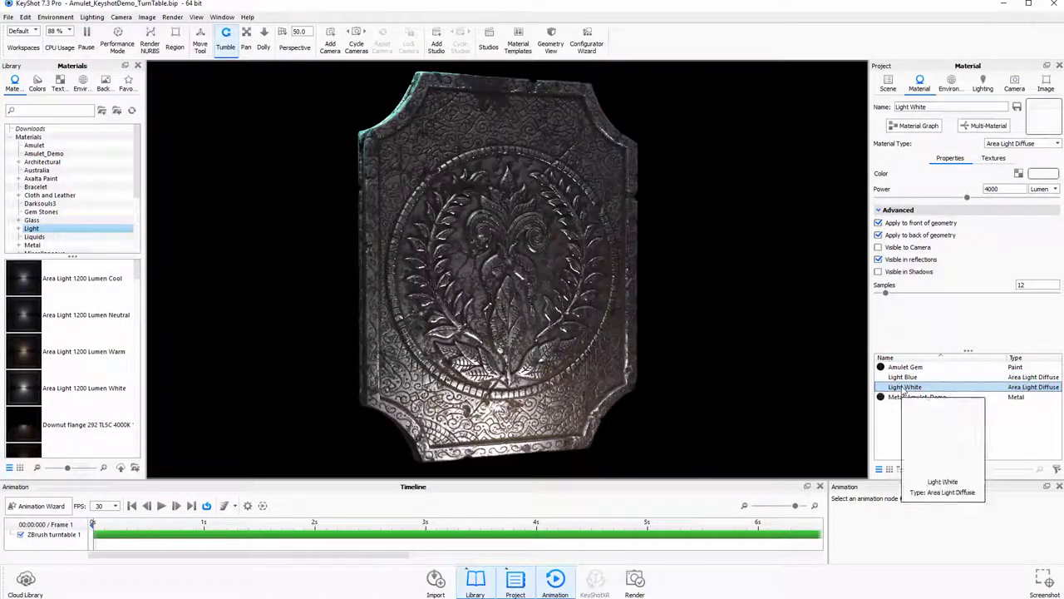
{"action": "left_click", "coordinate": [878, 248]}
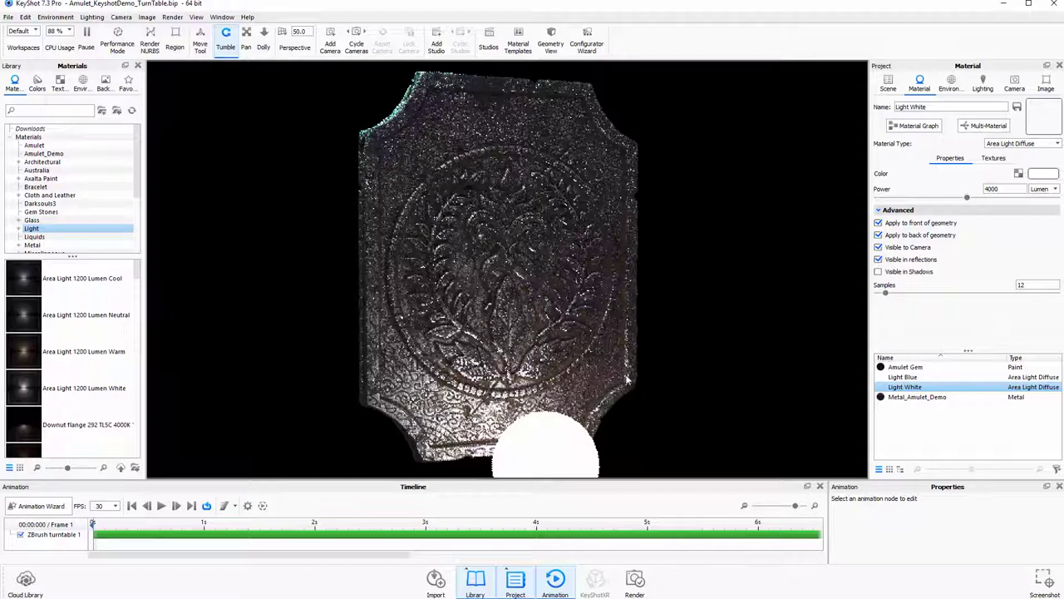
{"action": "left_click_drag", "start_coordinate": [676, 330], "coordinate": [713, 426]}
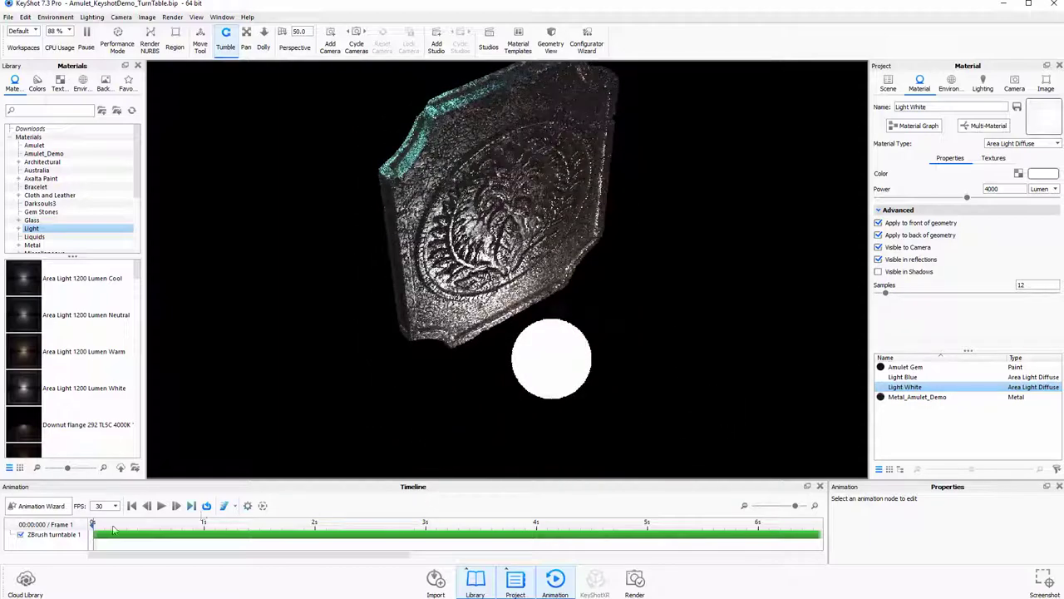
{"action": "left_click_drag", "start_coordinate": [113, 529], "coordinate": [466, 527]}
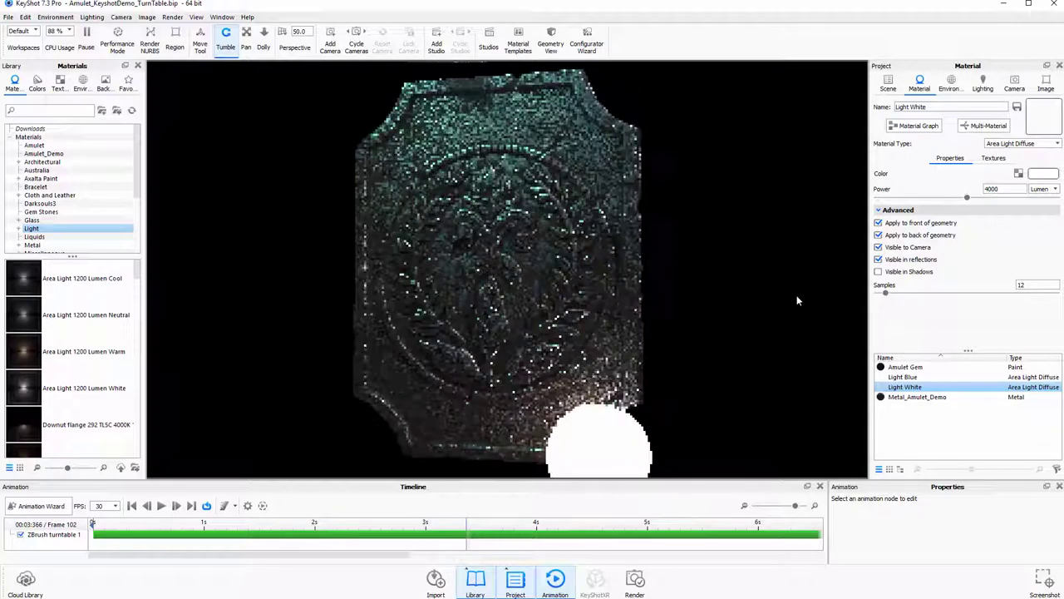
{"action": "left_click_drag", "start_coordinate": [746, 297], "coordinate": [720, 340]}
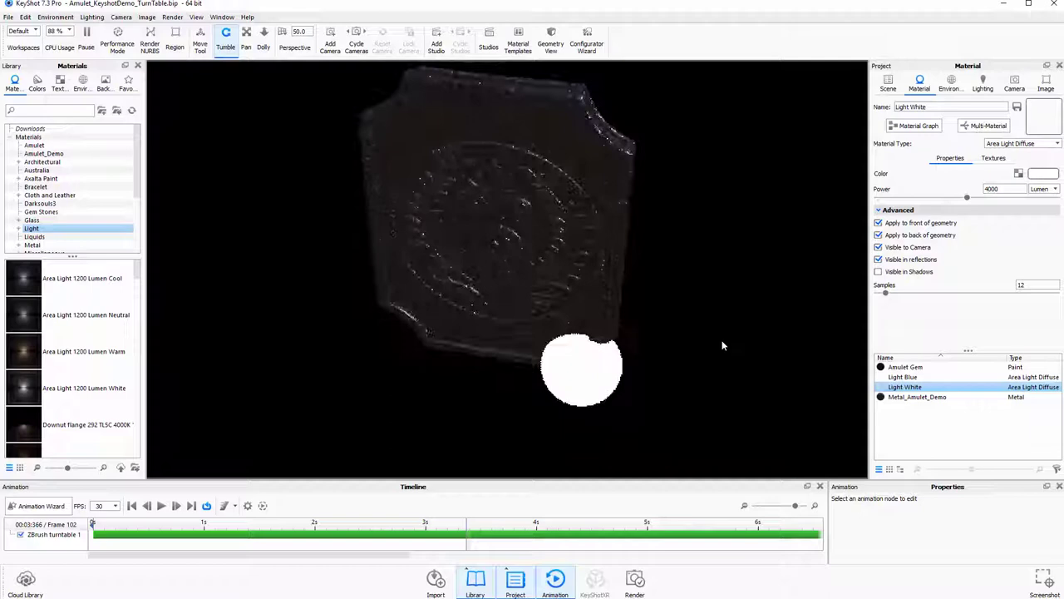
- Move the Sphere light group along Z, away from the amulet, in the viewport
{"action": "left_click", "coordinate": [888, 83]}
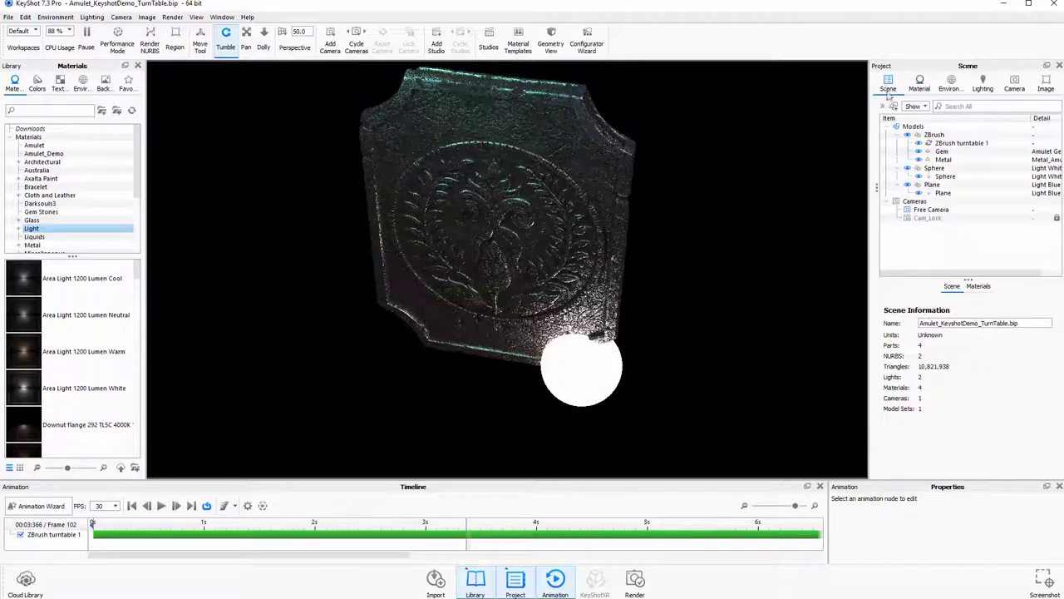
{"action": "left_click", "coordinate": [946, 176]}
{"action": "left_click", "coordinate": [937, 168]}
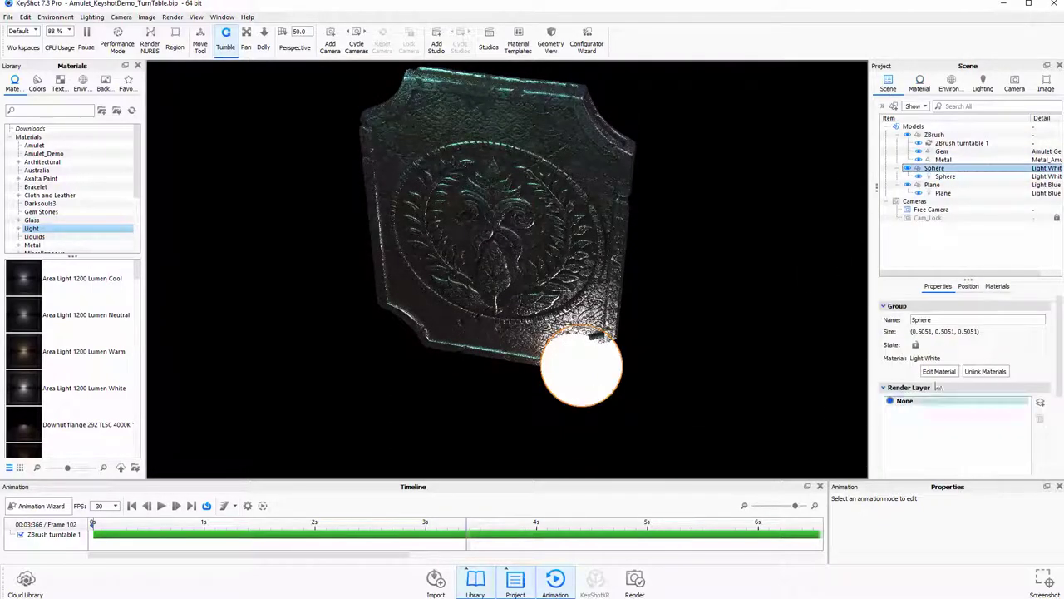
{"action": "left_click", "coordinate": [970, 287]}
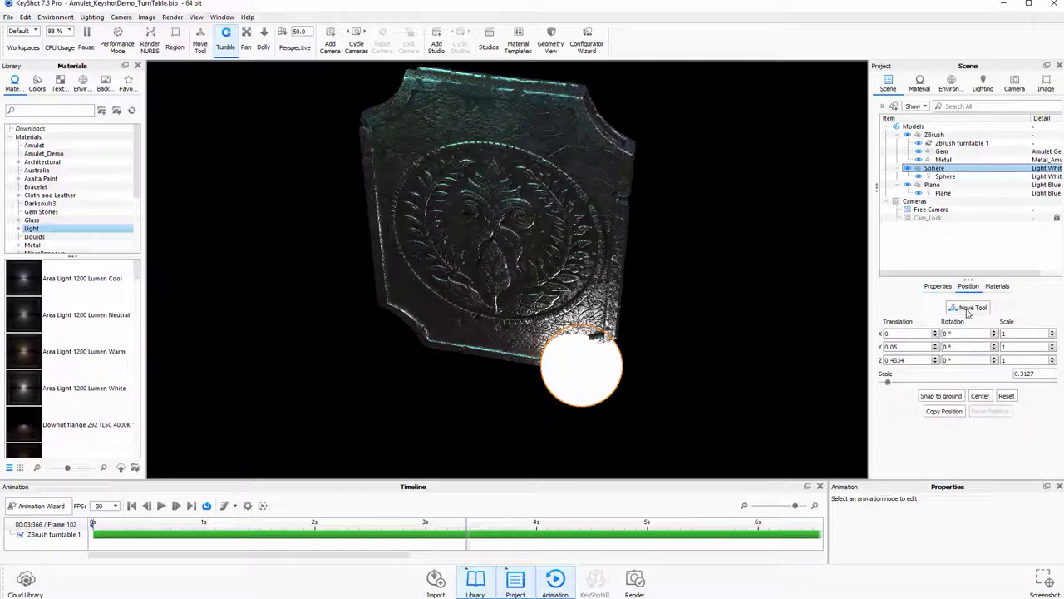
{"action": "left_click", "coordinate": [969, 308]}
{"action": "left_click_drag", "start_coordinate": [652, 388], "coordinate": [724, 393]}
{"action": "left_click_drag", "start_coordinate": [628, 319], "coordinate": [654, 231]}
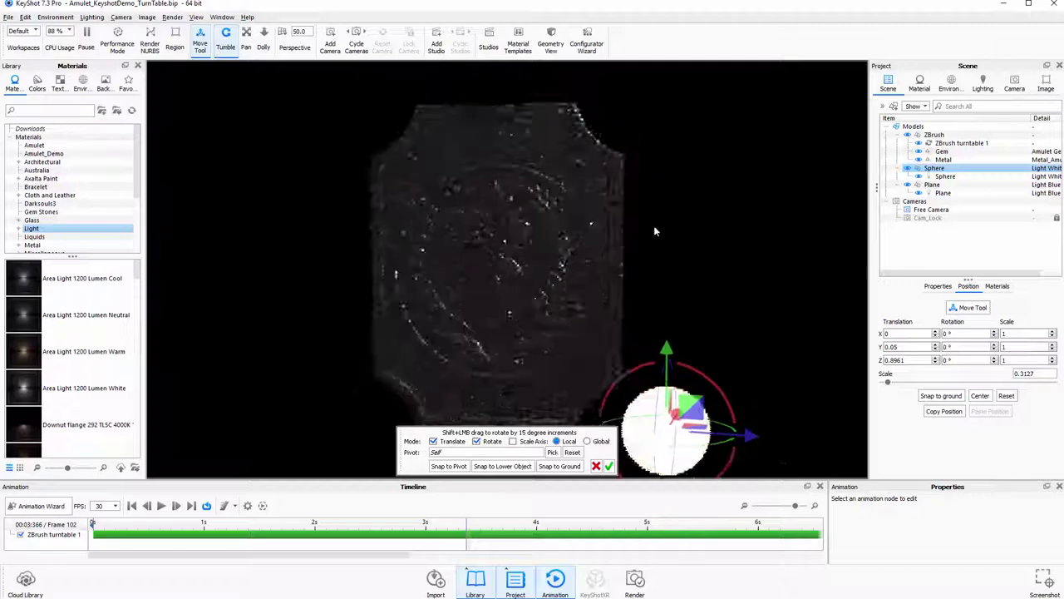
- Select the Light Blue light material and check its position, rewinding to frame 47
{"action": "left_click", "coordinate": [919, 83]}
{"action": "left_click", "coordinate": [914, 377]}
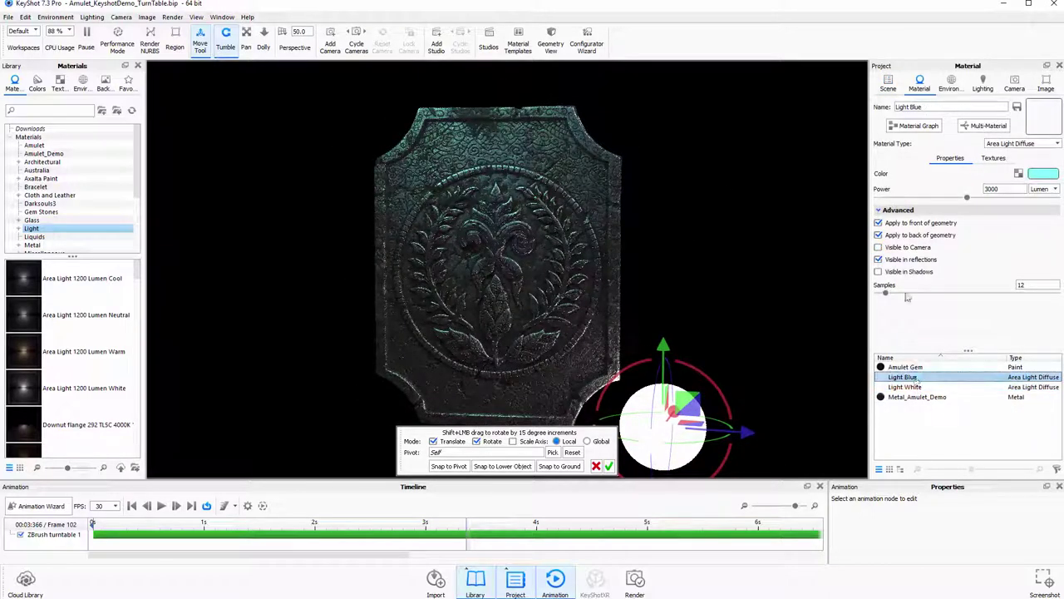
{"action": "mouse_move", "coordinate": [690, 268]}
{"action": "left_mouse_down"}
{"action": "mouse_move", "coordinate": [745, 251]}
{"action": "mouse_move", "coordinate": [663, 268]}
{"action": "left_mouse_up"}
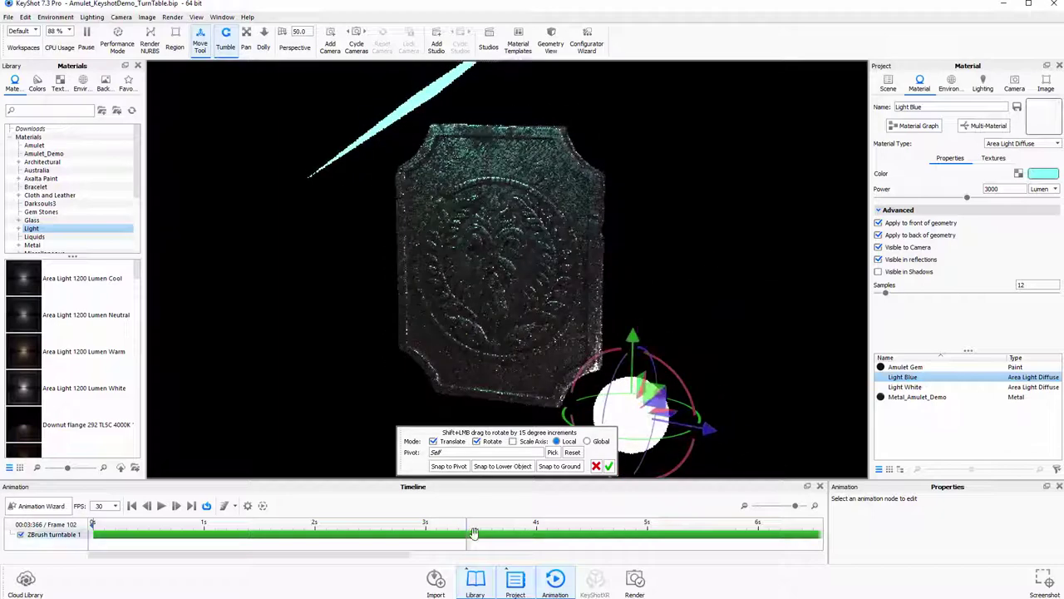
{"action": "left_click_drag", "start_coordinate": [466, 532], "coordinate": [444, 532]}
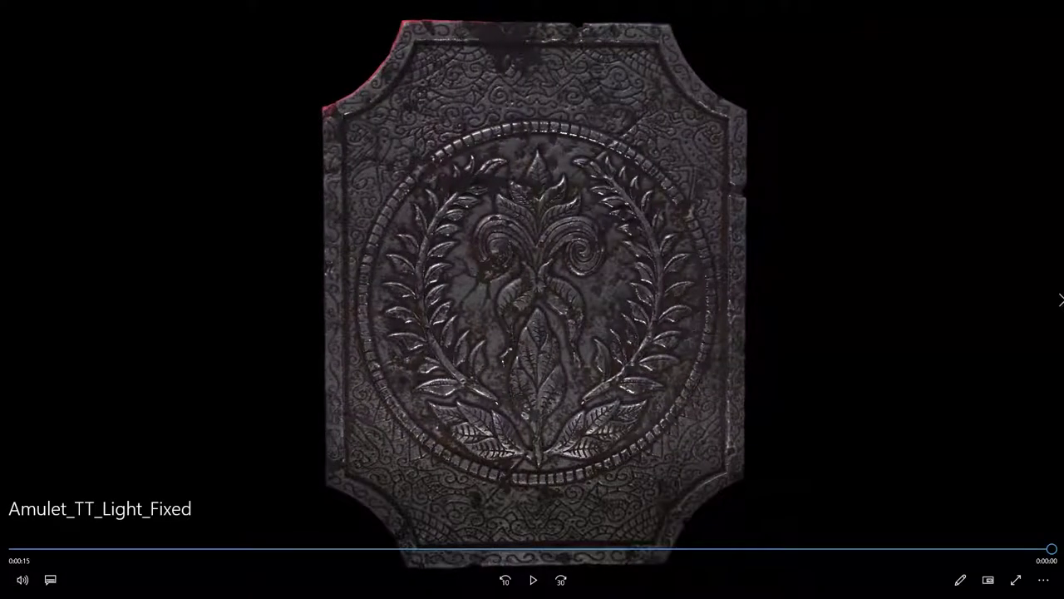
- Replay the Amulet_TT_Light_Fixed turntable video from the start
{"action": "left_click", "coordinate": [532, 581]}
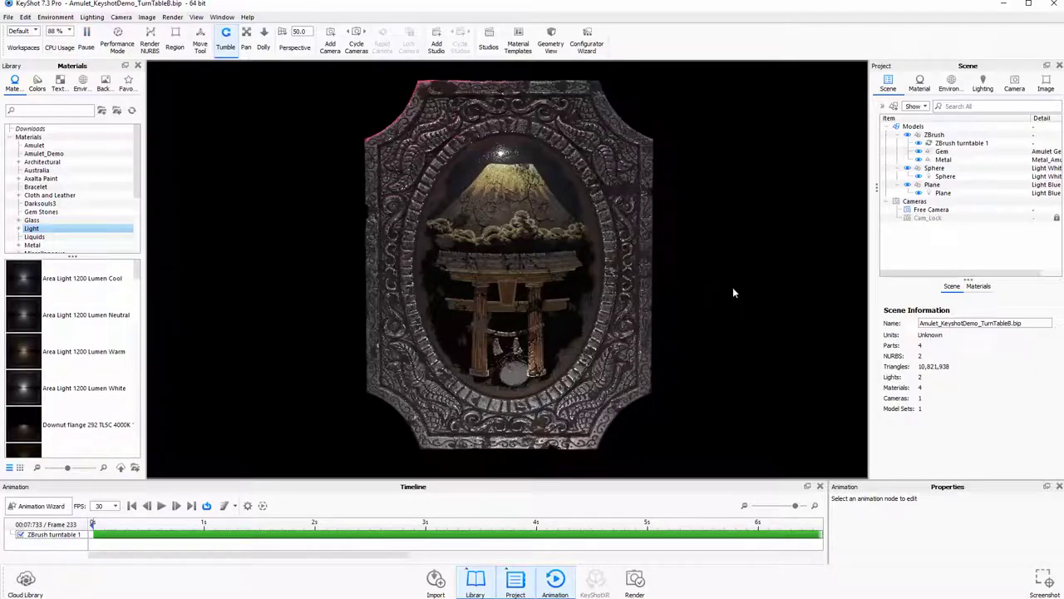
- Select the Light White material, reveal its sphere below the amulet, and scrub to frame 4
{"action": "left_click_drag", "start_coordinate": [733, 293], "coordinate": [745, 358]}
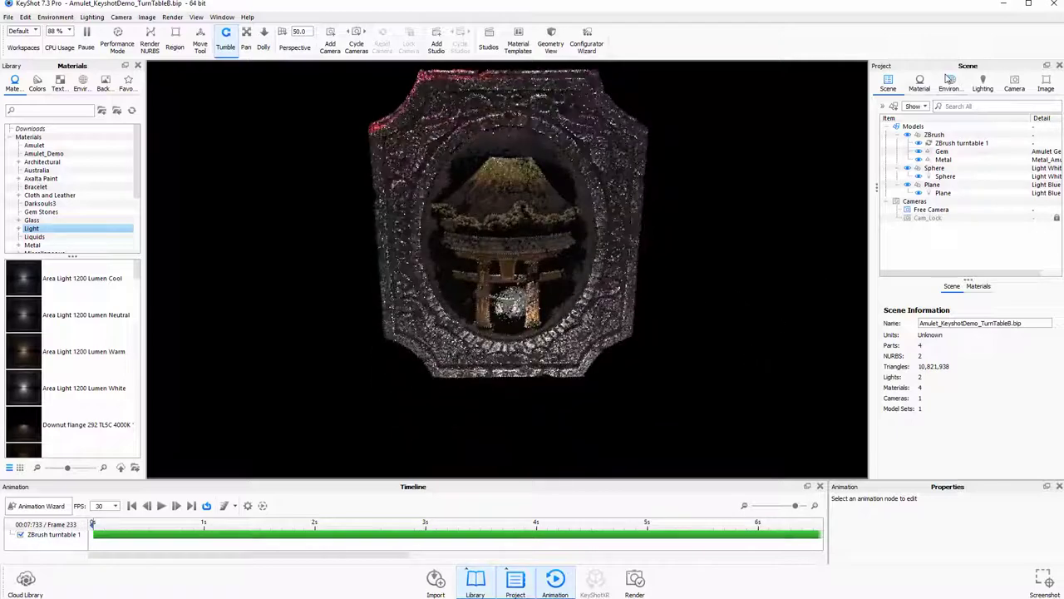
{"action": "left_click", "coordinate": [919, 83]}
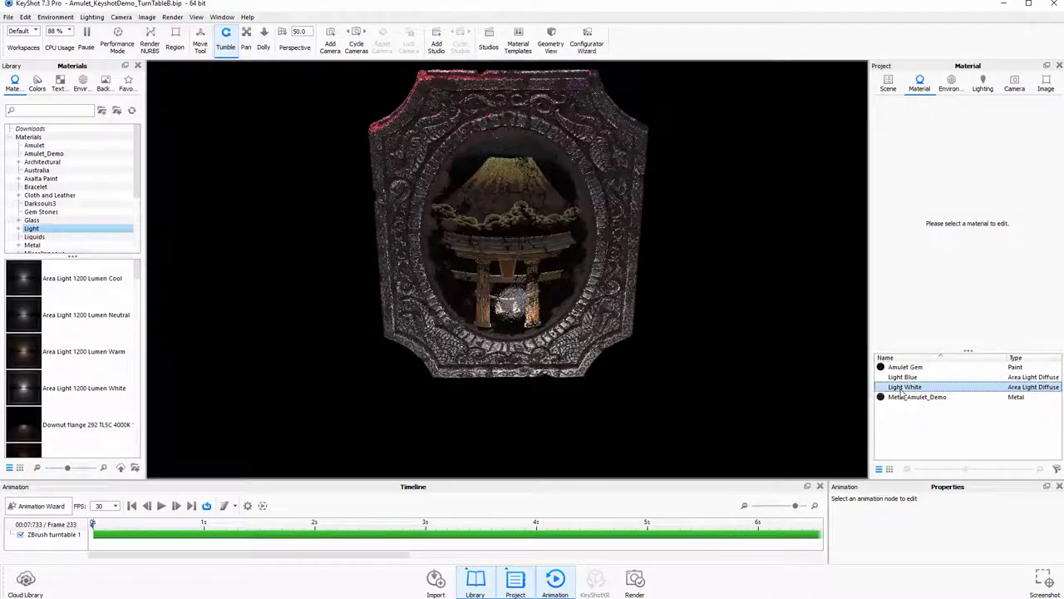
{"action": "left_click", "coordinate": [904, 386]}
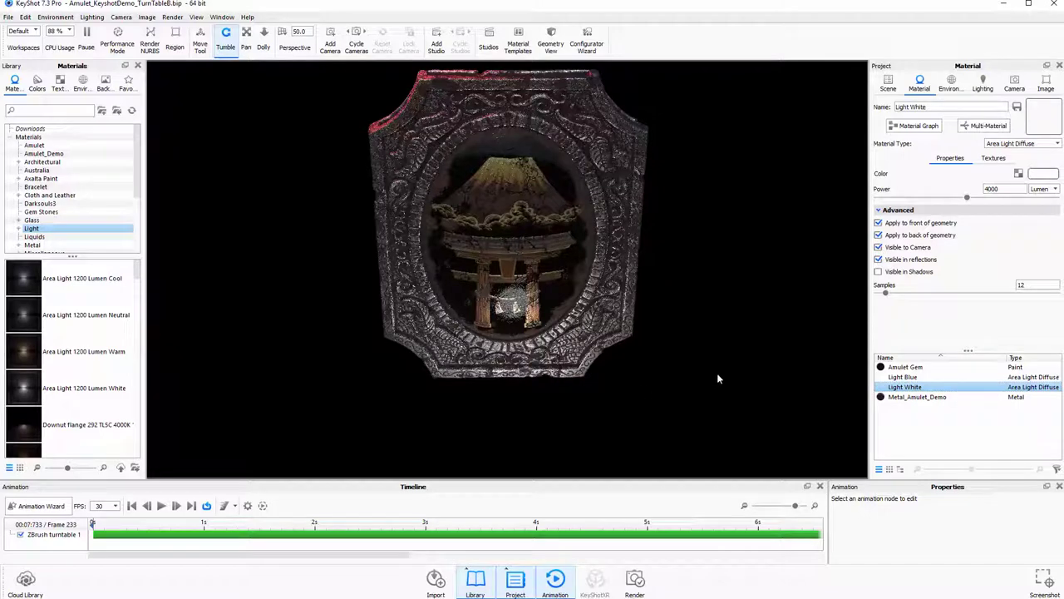
{"action": "left_click_drag", "start_coordinate": [727, 367], "coordinate": [625, 442]}
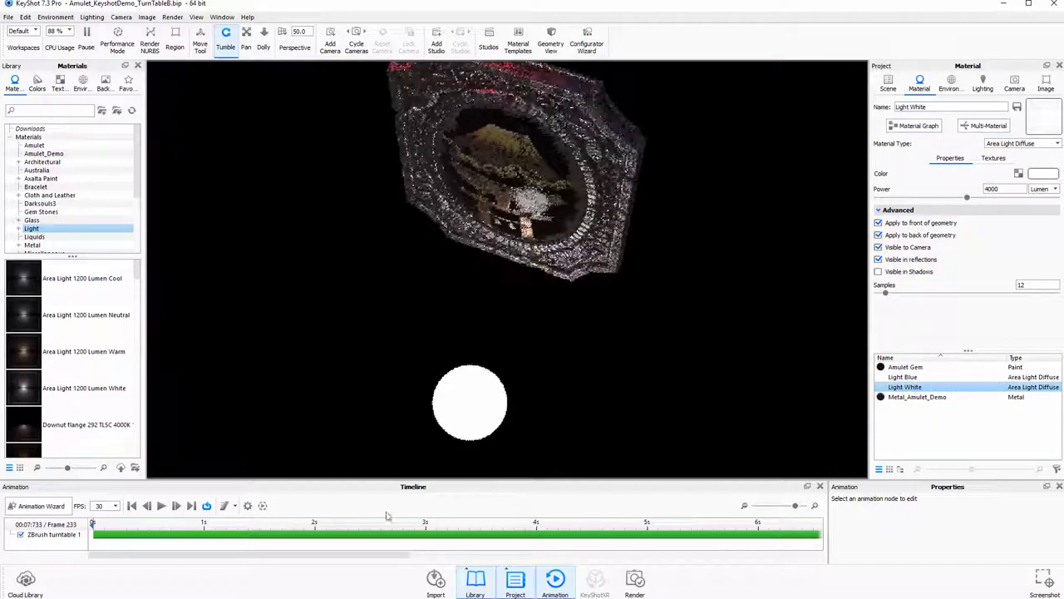
{"action": "left_click_drag", "start_coordinate": [129, 527], "coordinate": [271, 536]}
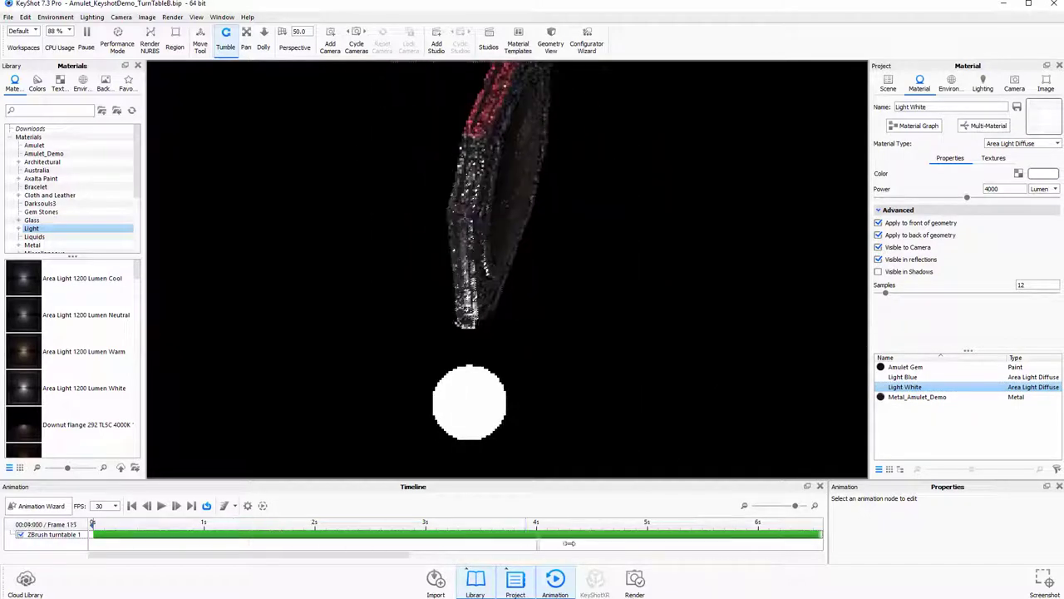
{"action": "left_click_drag", "start_coordinate": [161, 519], "coordinate": [104, 524]}
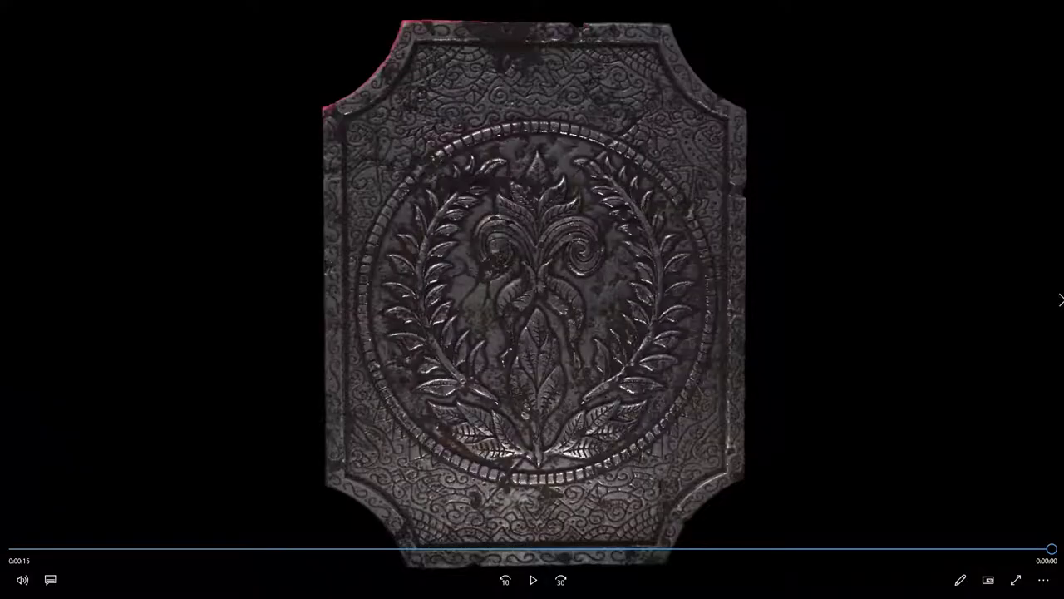
- Restart the turntable video playback and open the player's extra options menu
{"action": "key", "text": "space"}
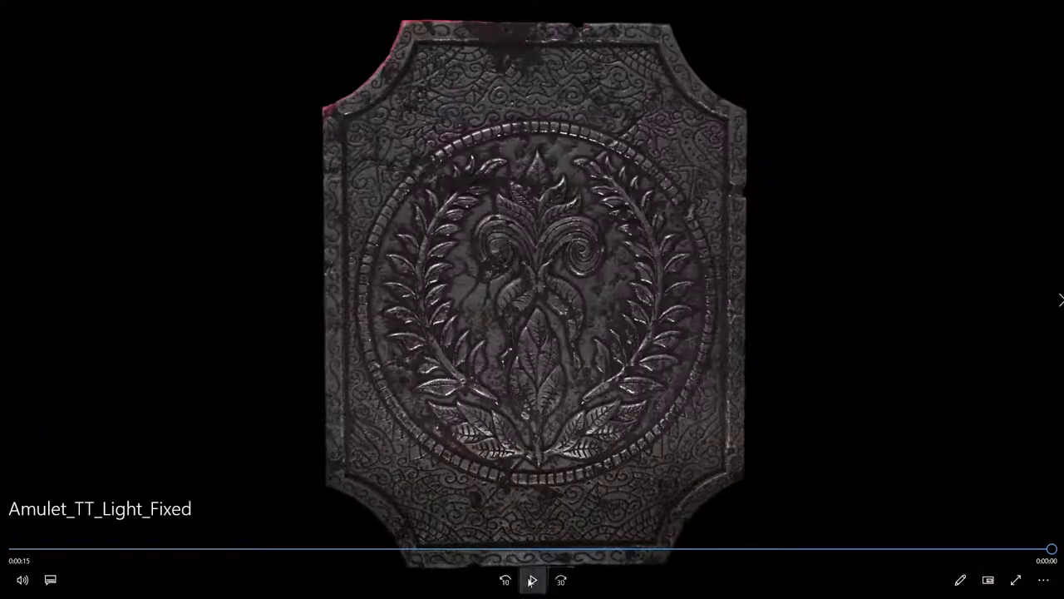
{"action": "left_click", "coordinate": [1044, 580]}
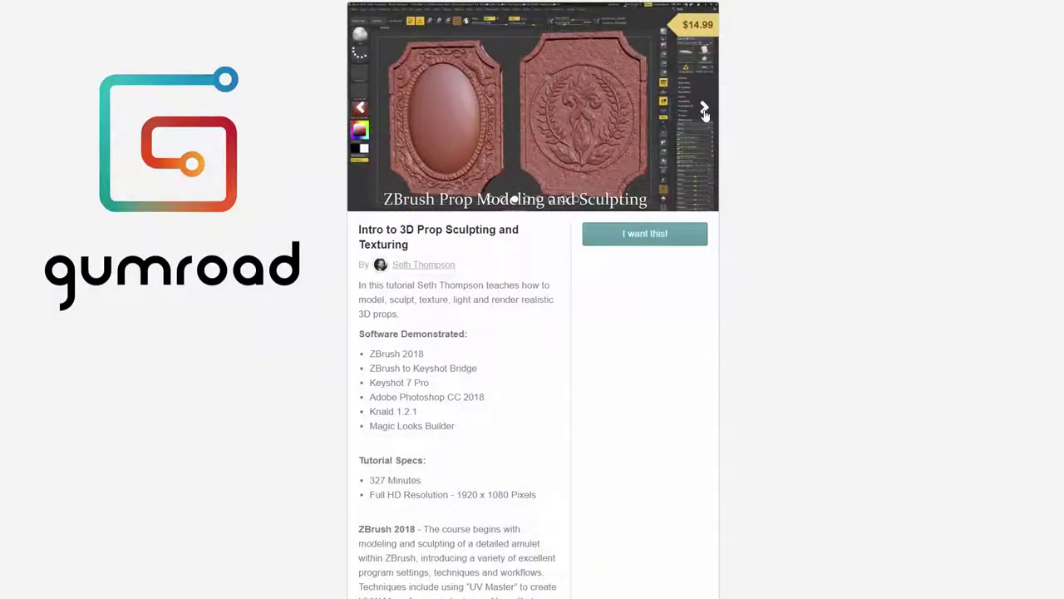
- Advance the tutorial page's preview carousel to the next slide
{"action": "left_click", "coordinate": [704, 111]}
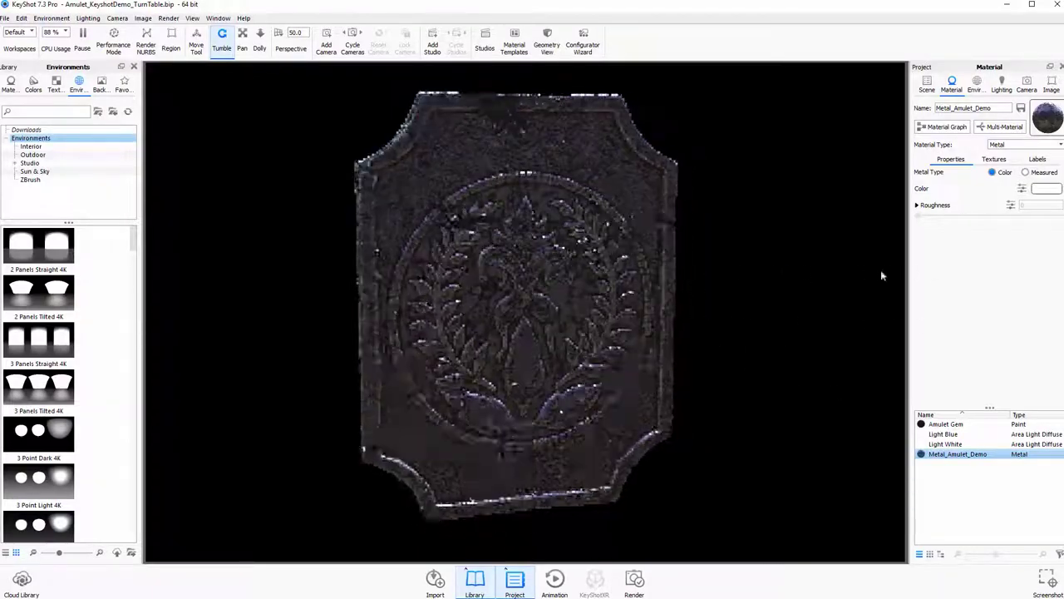
- Rearrange the six rusted and dirt texture nodes in the Metal_Amulet_Demo graph, then minimize it
{"action": "left_click", "coordinate": [958, 127]}
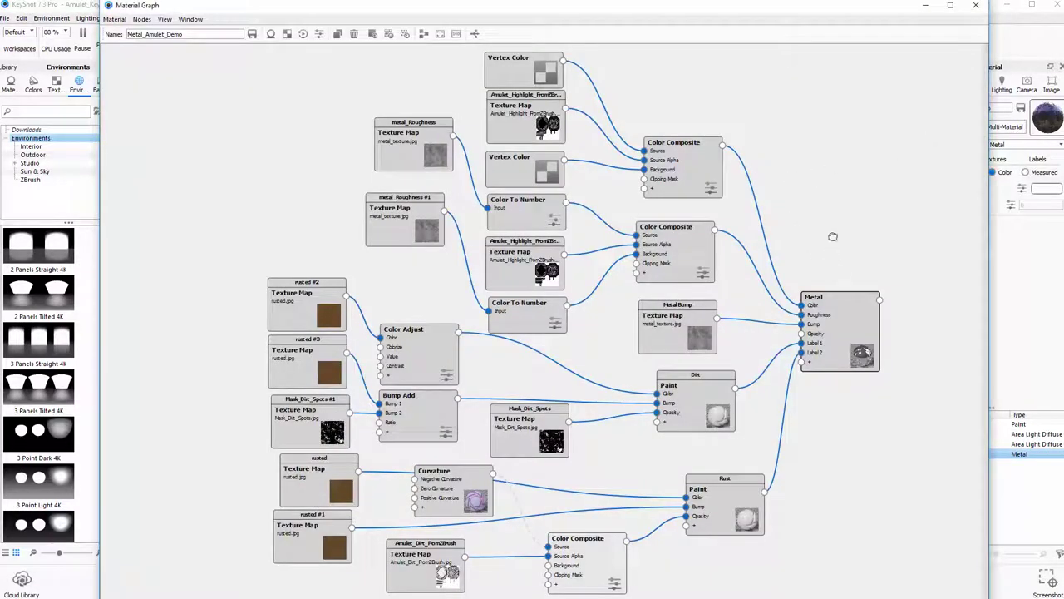
{"action": "left_click_drag", "start_coordinate": [306, 303], "coordinate": [278, 276]}
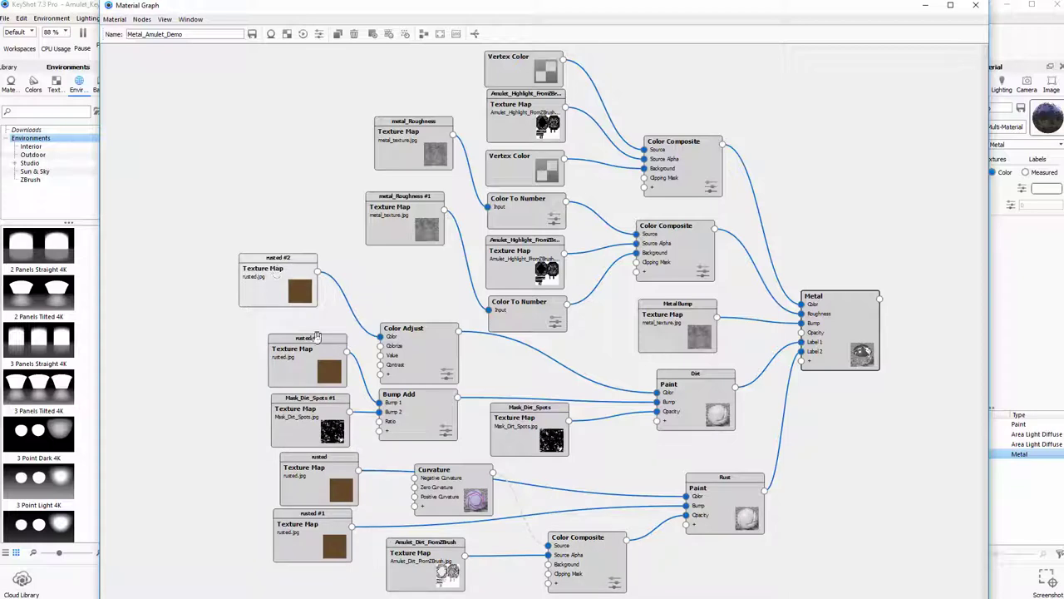
{"action": "left_click_drag", "start_coordinate": [316, 336], "coordinate": [280, 324]}
{"action": "left_click_drag", "start_coordinate": [319, 412], "coordinate": [257, 408]}
{"action": "left_click_drag", "start_coordinate": [320, 468], "coordinate": [294, 469]}
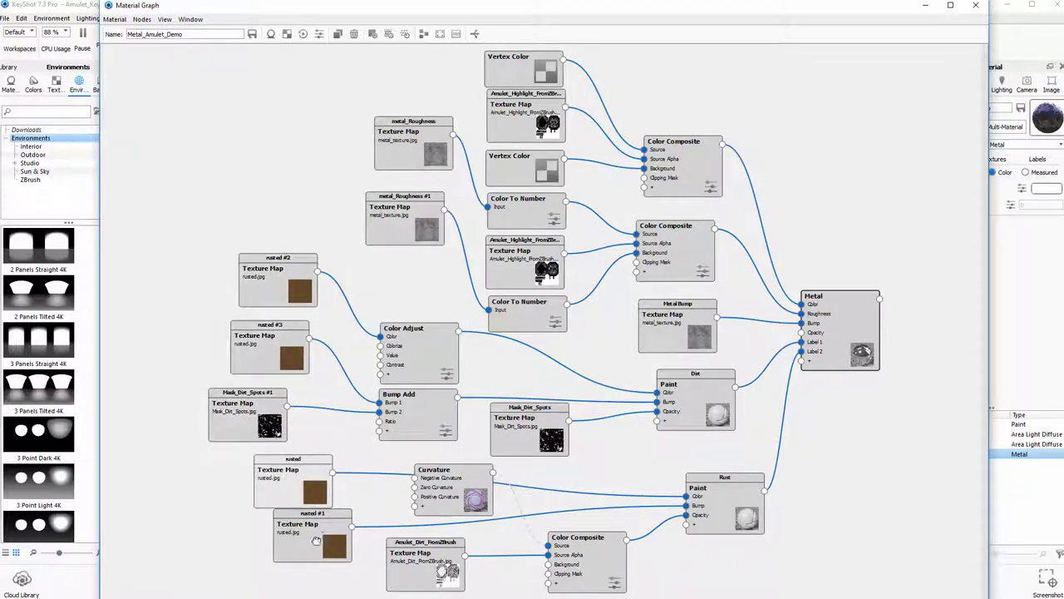
{"action": "left_click_drag", "start_coordinate": [316, 540], "coordinate": [276, 550]}
{"action": "left_click_drag", "start_coordinate": [440, 567], "coordinate": [487, 568]}
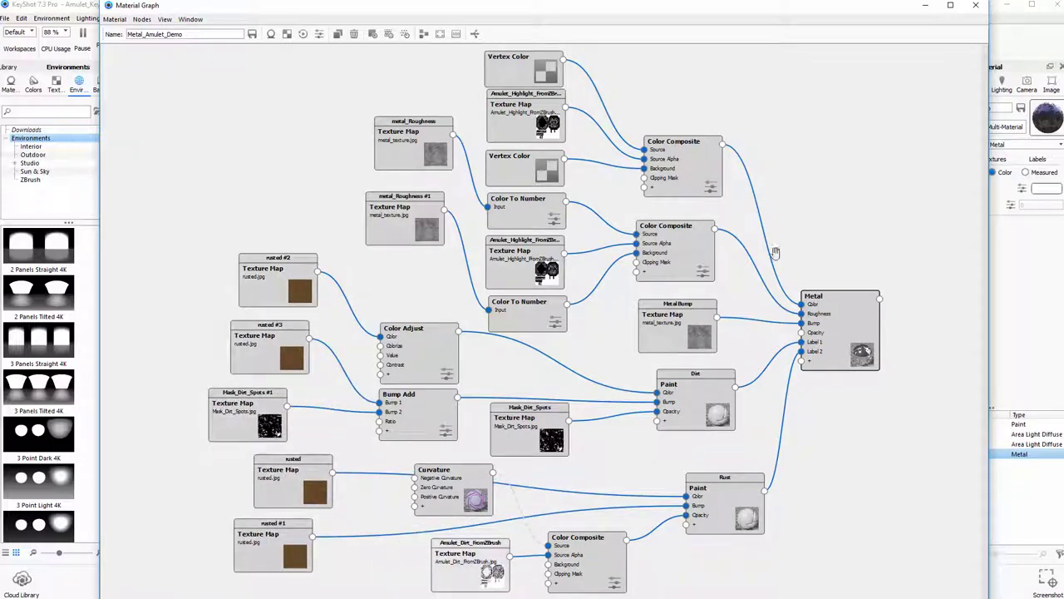
{"action": "left_click", "coordinate": [926, 6]}
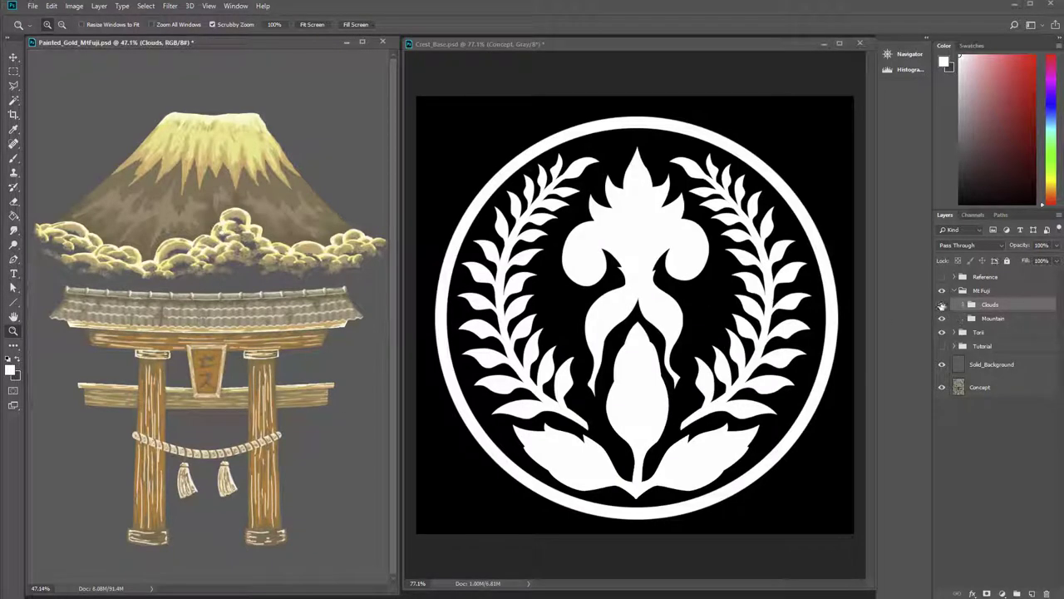
- Briefly hide and re-show the Clouds and Mountain layers
{"action": "left_click", "coordinate": [942, 304]}
{"action": "left_click", "coordinate": [942, 304]}
{"action": "left_click", "coordinate": [942, 318]}
{"action": "left_click", "coordinate": [941, 317]}
- In Crest_Base, hide finished crest layer A, then reveal layers B, C, D, E, F and G in turn
{"action": "left_click", "coordinate": [642, 46]}
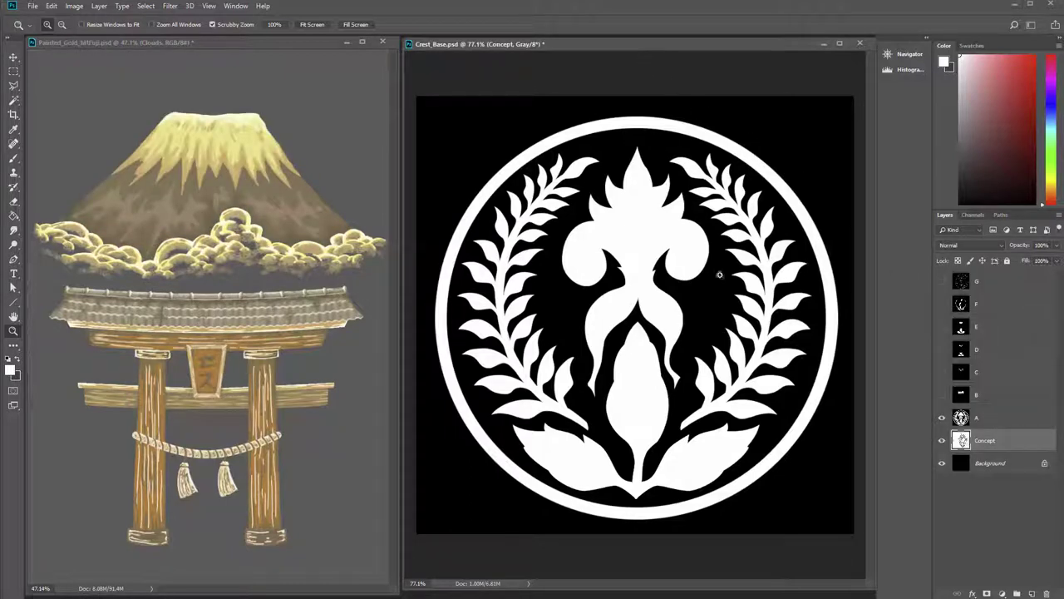
{"action": "left_click", "coordinate": [942, 418]}
{"action": "left_click", "coordinate": [942, 394]}
{"action": "left_click", "coordinate": [942, 372]}
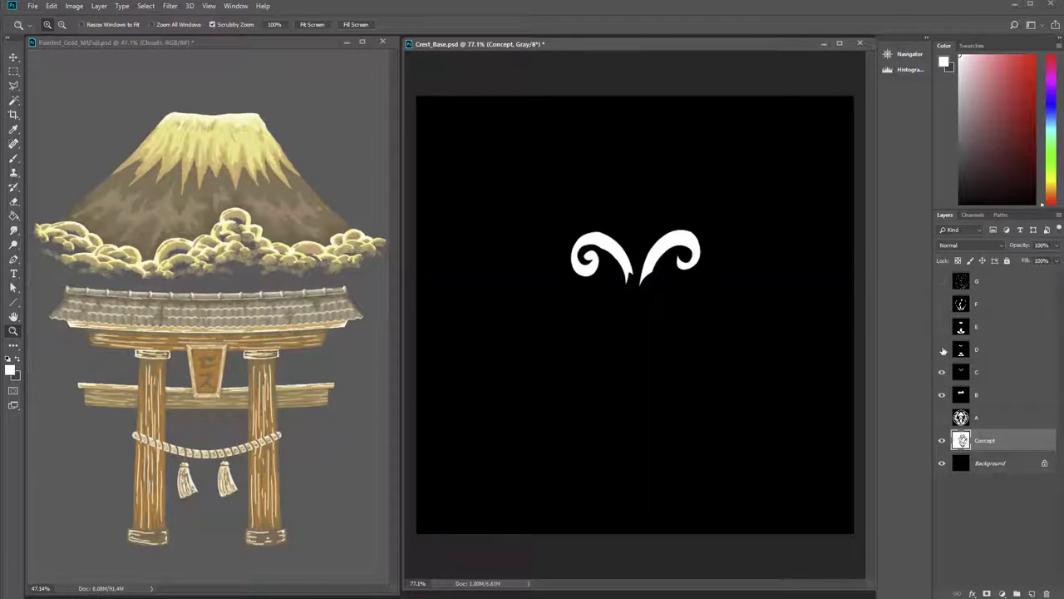
{"action": "left_click", "coordinate": [941, 349]}
{"action": "left_click", "coordinate": [942, 326]}
{"action": "left_click", "coordinate": [942, 304]}
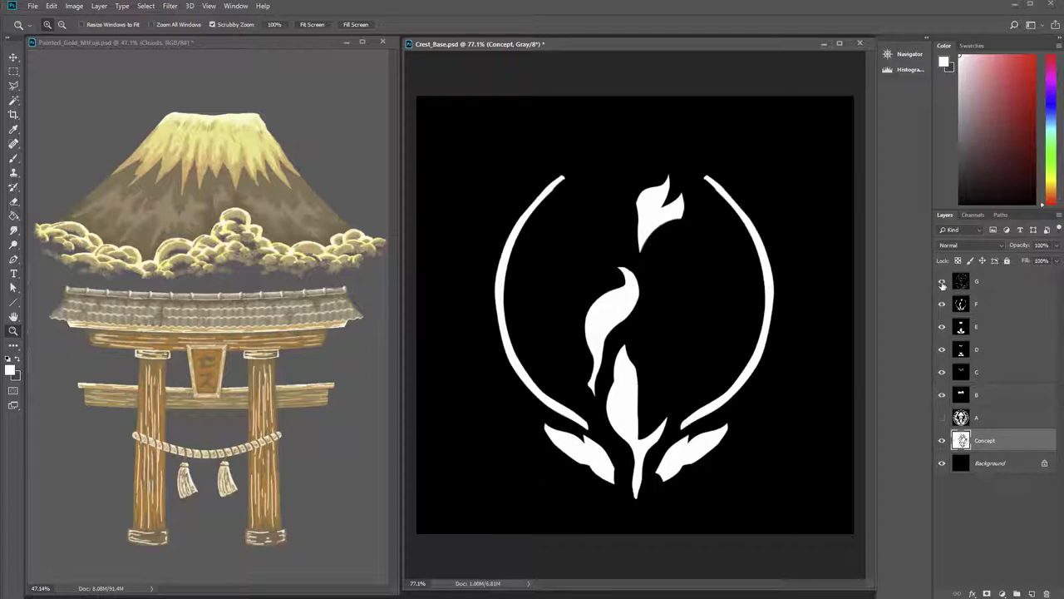
{"action": "left_click", "coordinate": [942, 282]}
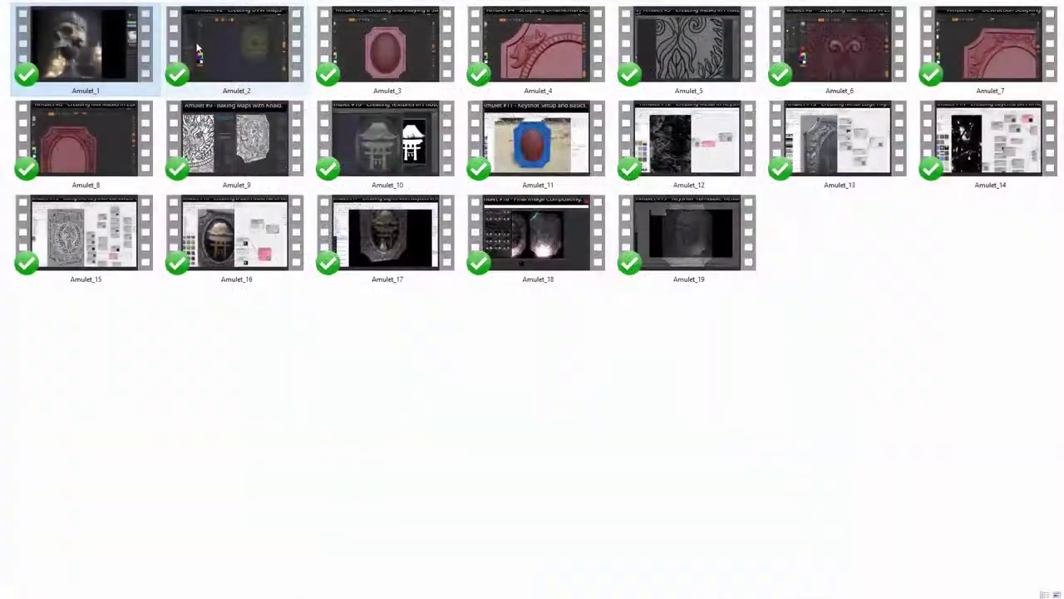
- Play the Amulet_3 video, 'Creating and Inlaying a Stone', in Movies & TV
{"action": "double_click", "coordinate": [352, 43]}
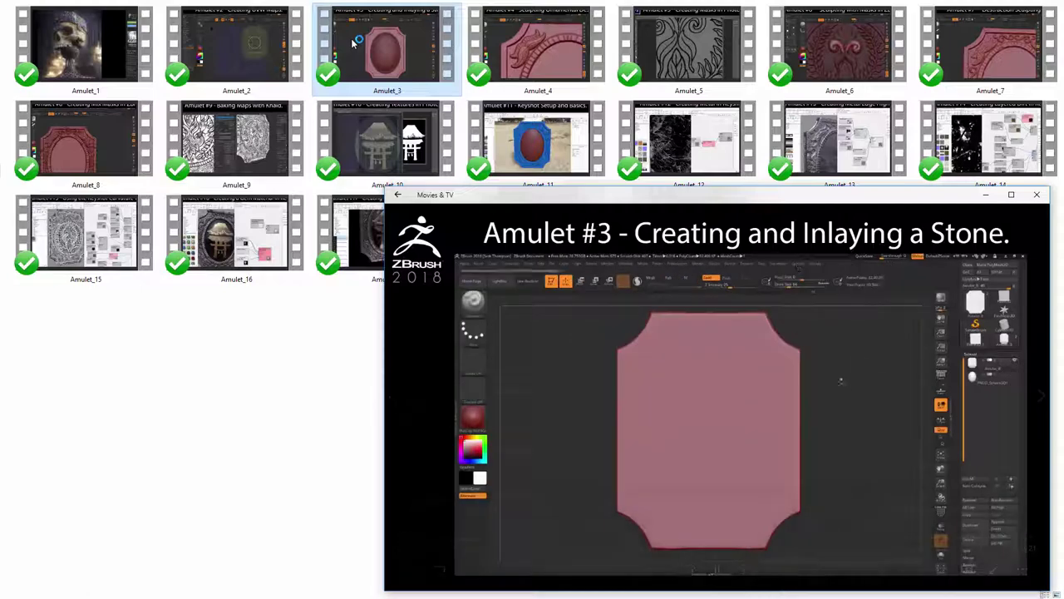